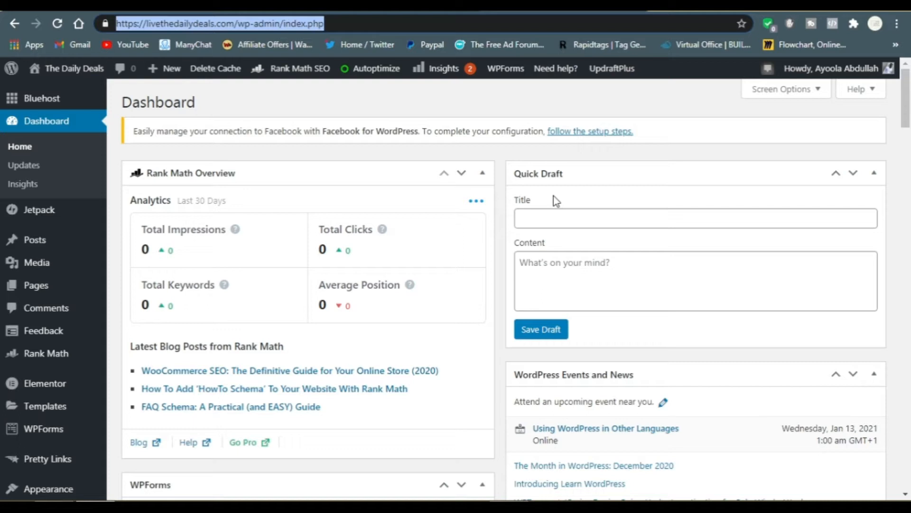
Step: Open the mythemeshop.com website in a new browser tab
click(661, 6)
text(my)
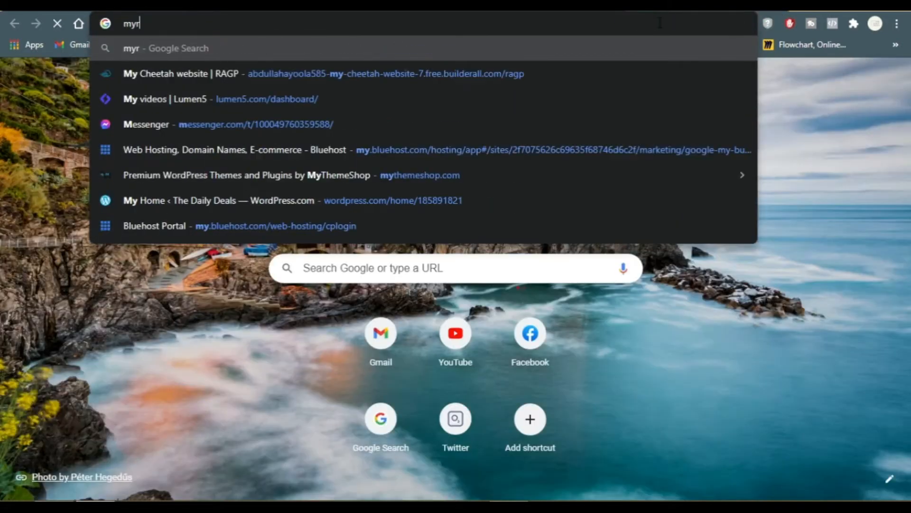
text(theme)
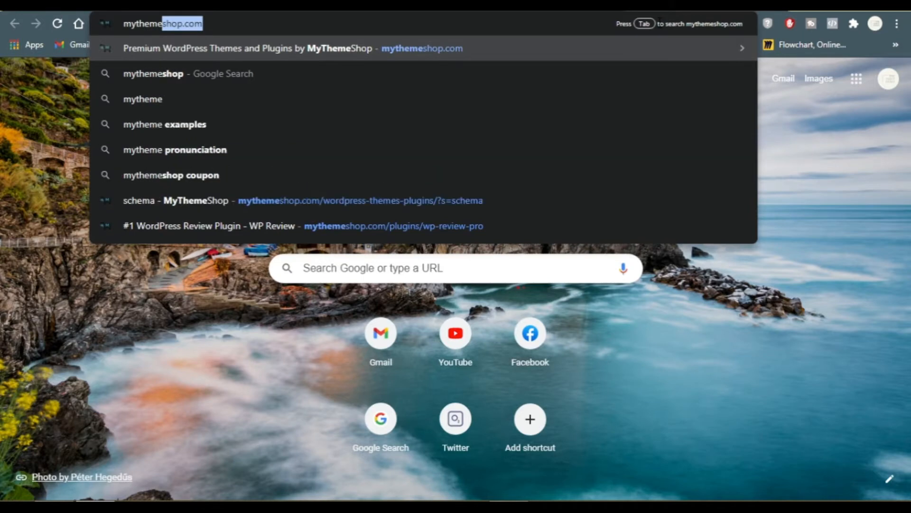
key(Return)
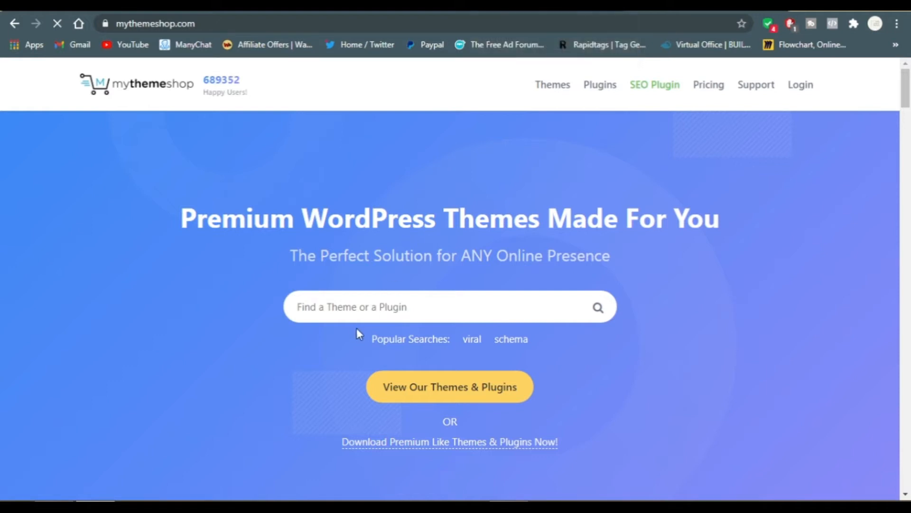
Step: Search the MyThemeShop themes and plugins for "schema"
click(386, 302)
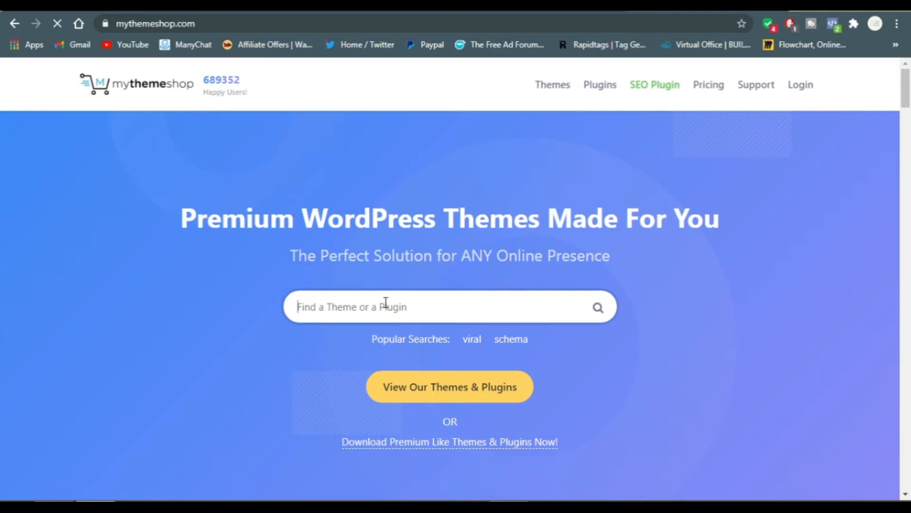
text(schmea)
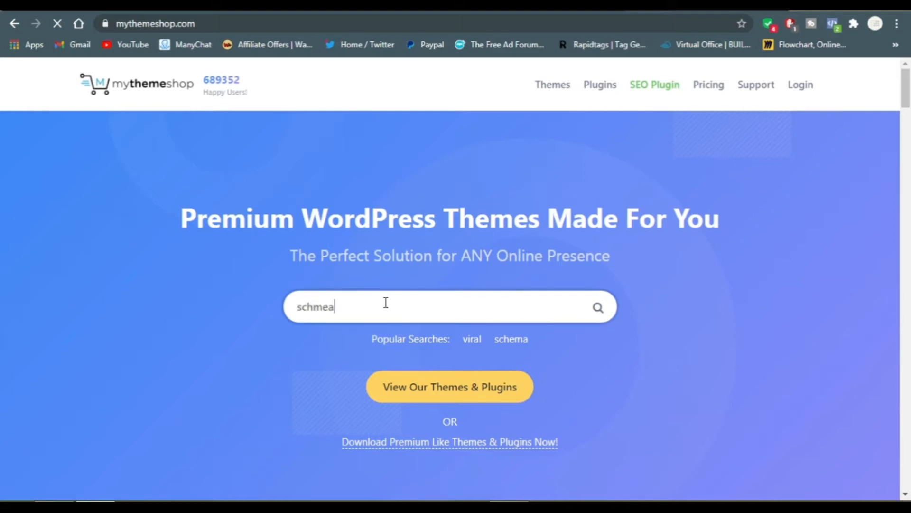
key(BackSpace)
key(BackSpace)
key(BackSpace)
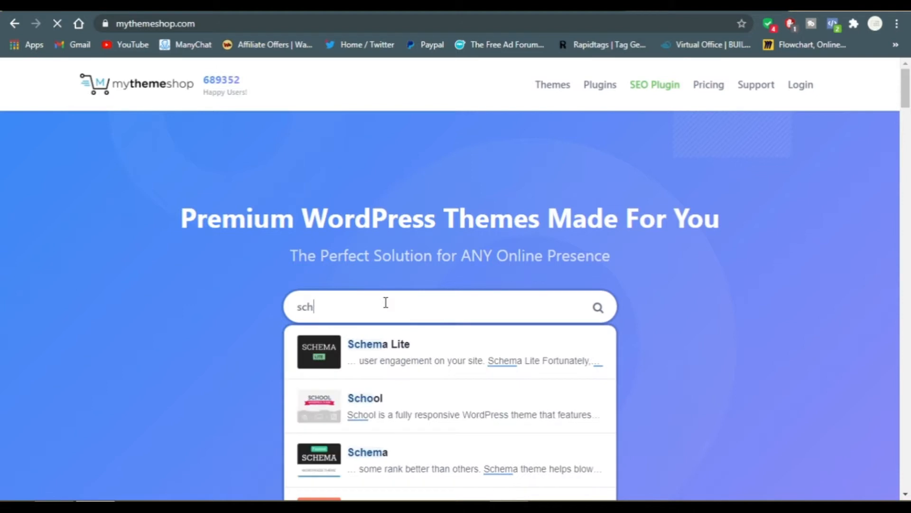
text(ema)
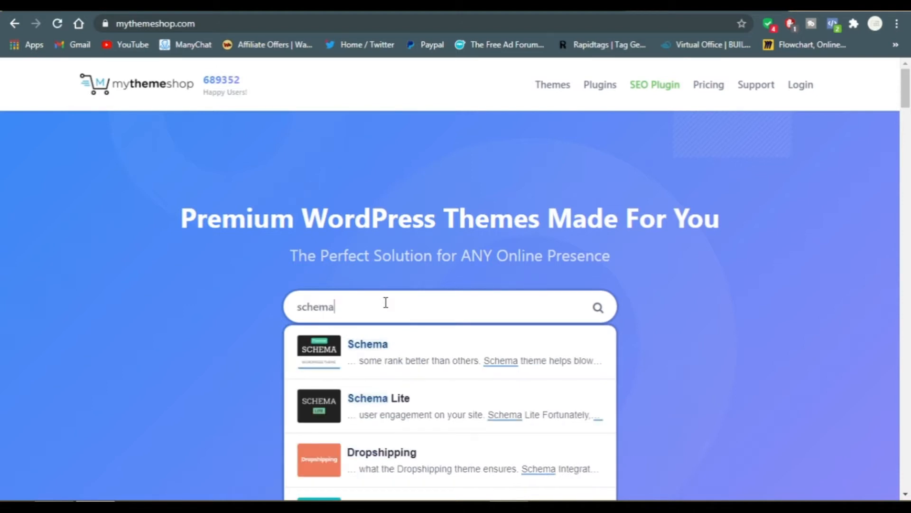
key(Return)
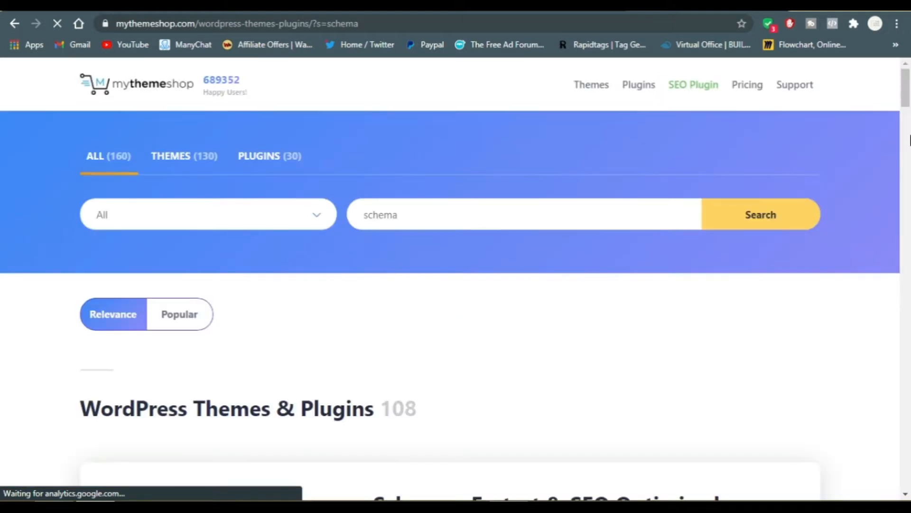
Step: Open the details page of "Schema - Fastest & SEO Optimized WordPress Theme" and view its features and purchase box
drag(906, 103, 906, 129)
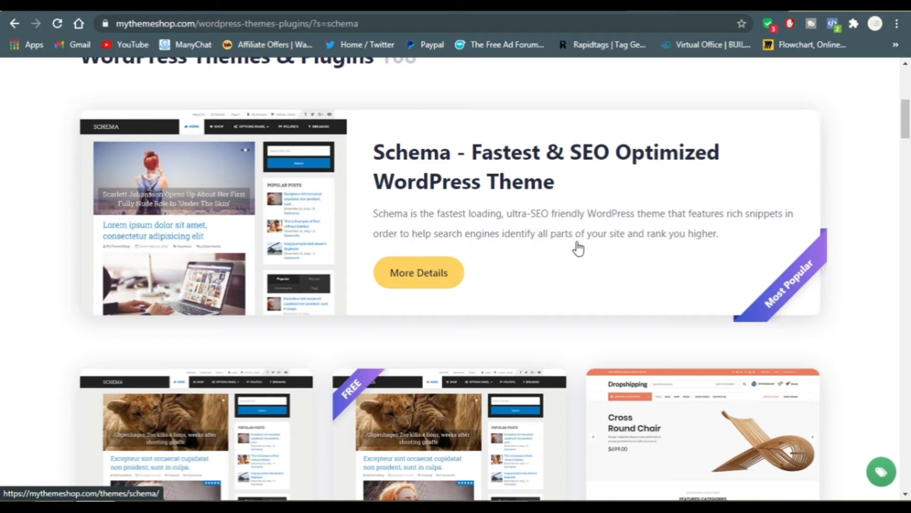
click(416, 275)
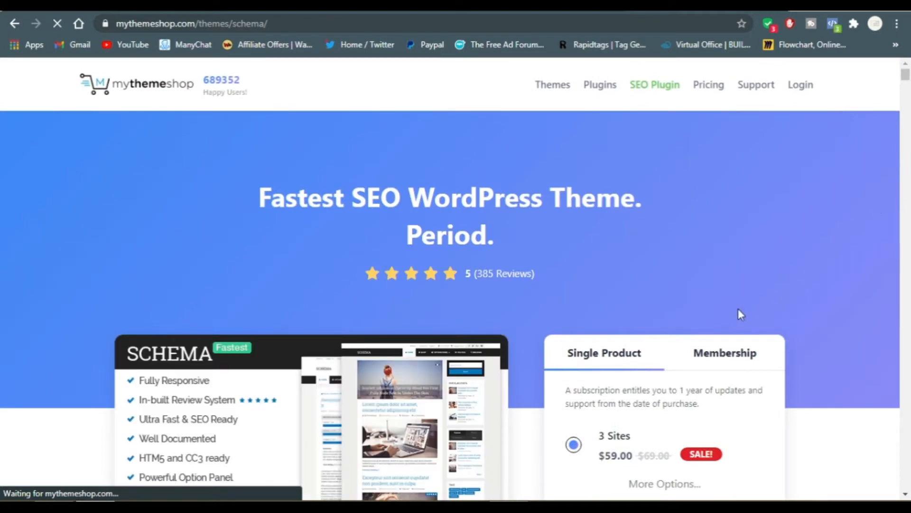
scroll(739, 309, down, 3)
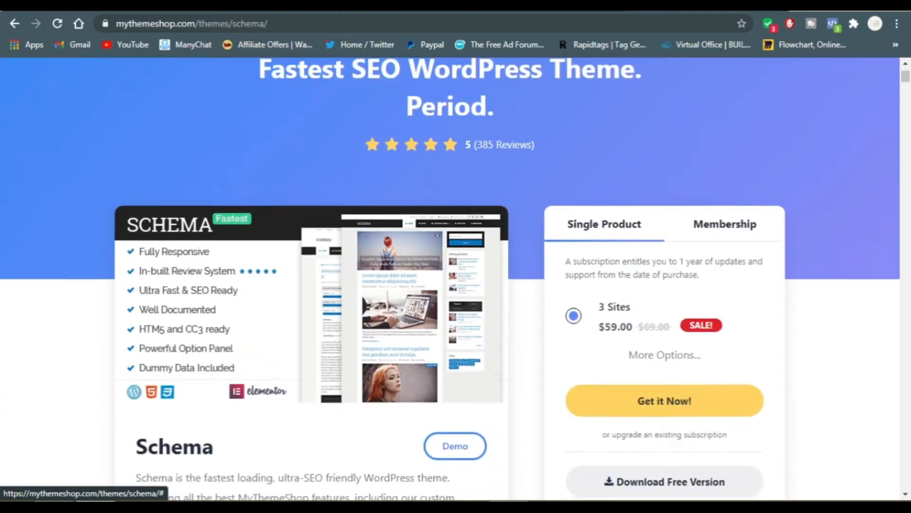
scroll(856, 88, down, 1)
scroll(857, 88, down, 2)
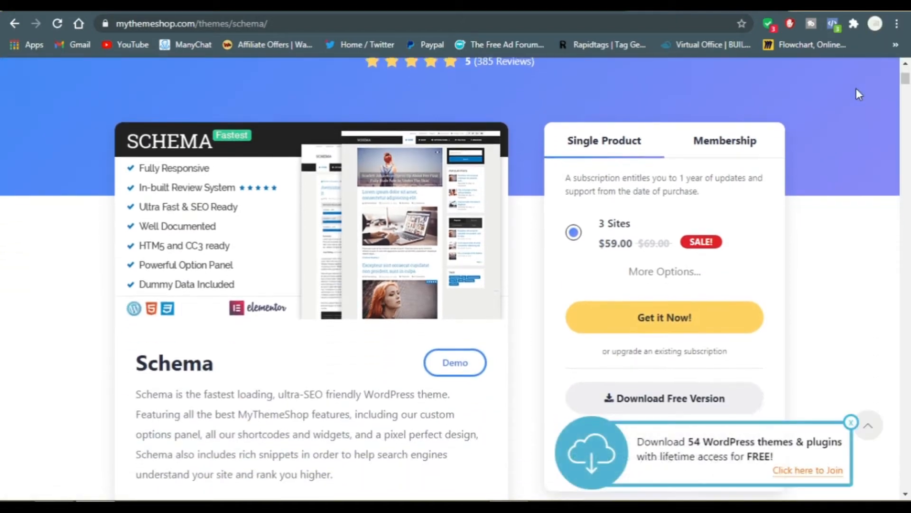
scroll(856, 89, up, 1)
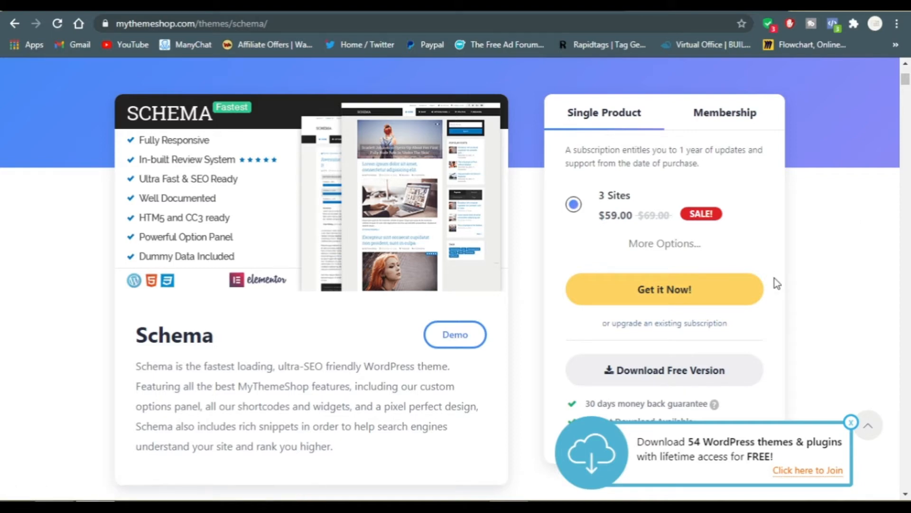
Step: Expand the Schema theme's single-product pricing to examine all the site licence options
scroll(774, 279, down, 1)
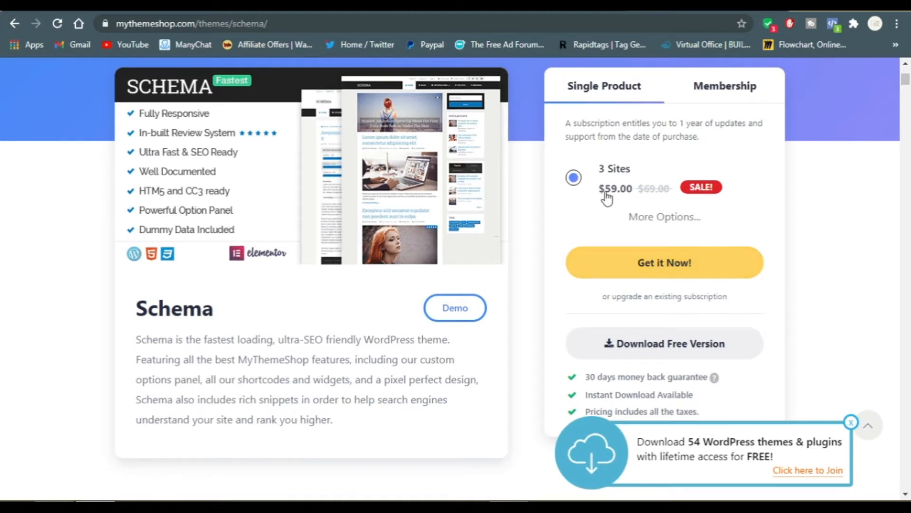
drag(600, 197, 635, 201)
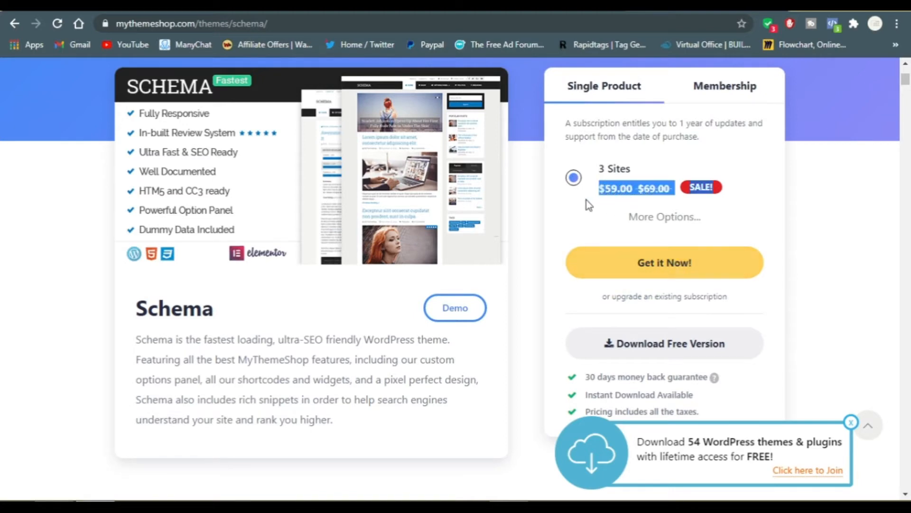
click(633, 216)
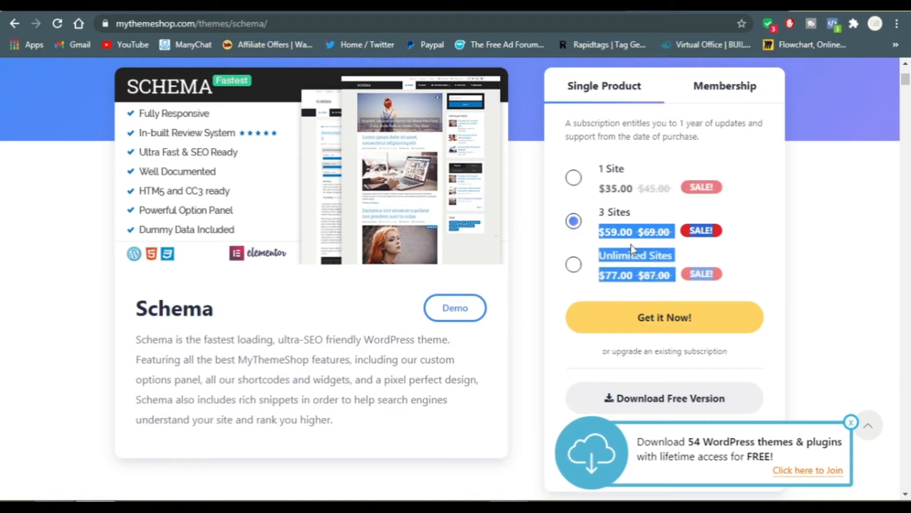
click(749, 148)
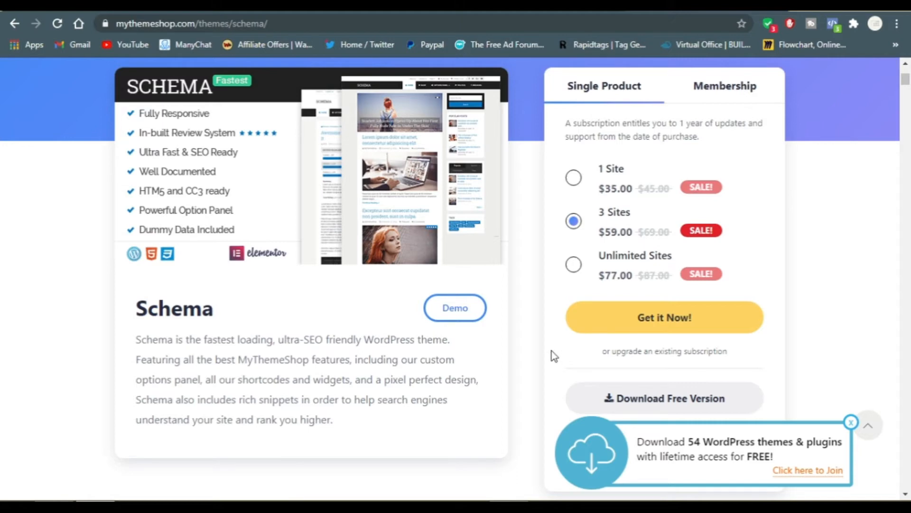
Step: Switch back to the WordPress admin tab and open the site's Themes page
click(520, 10)
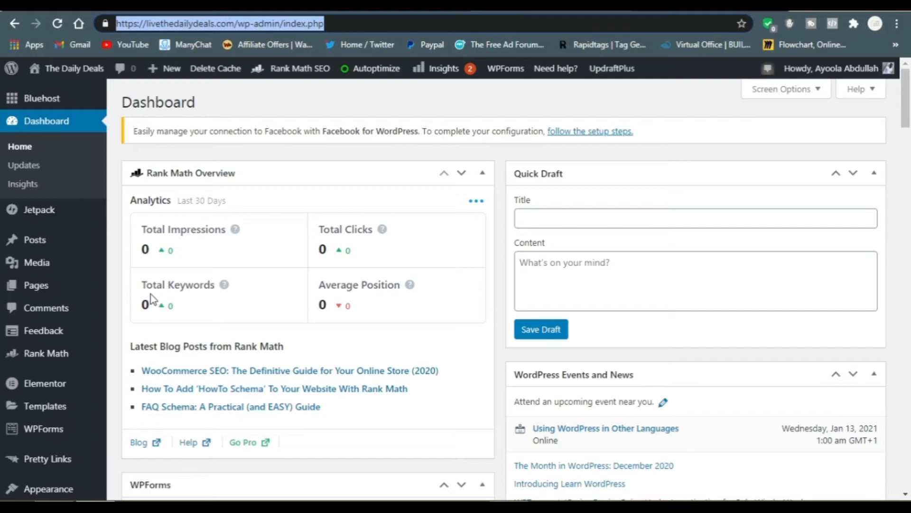
mouse_move(52, 445)
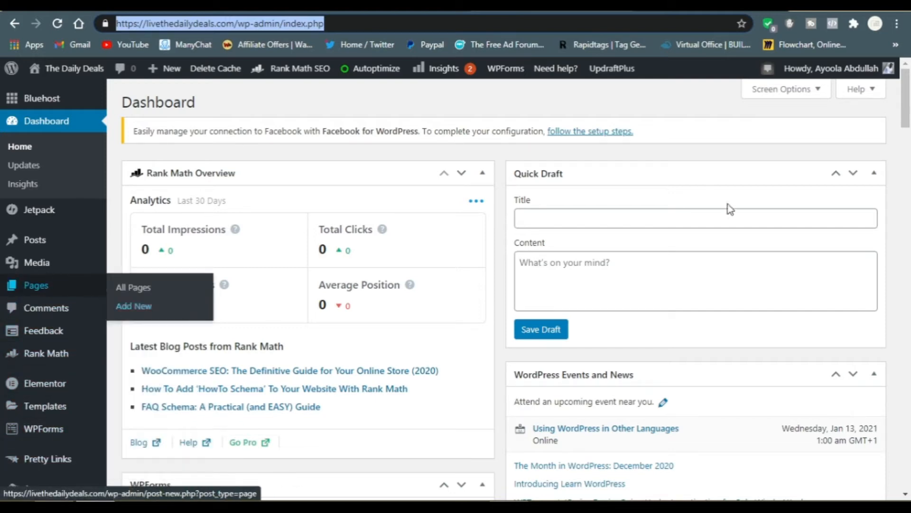
drag(906, 79, 906, 110)
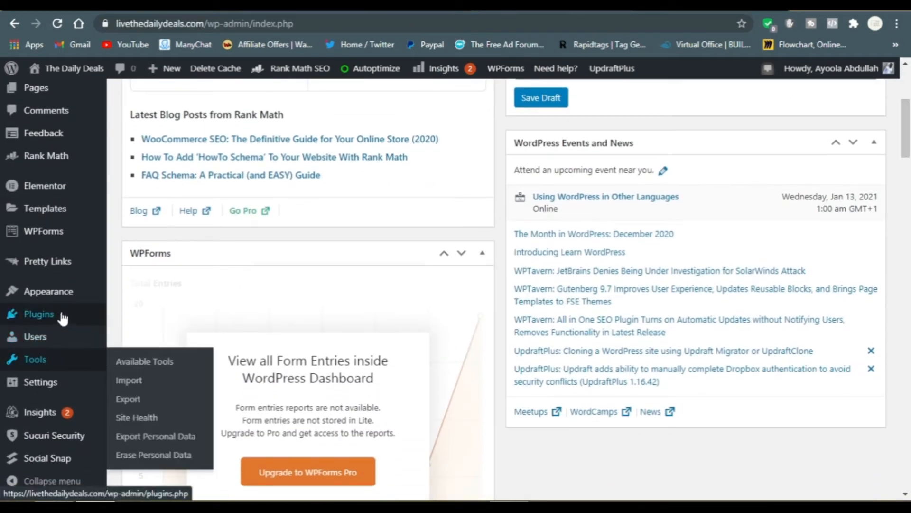
mouse_move(61, 292)
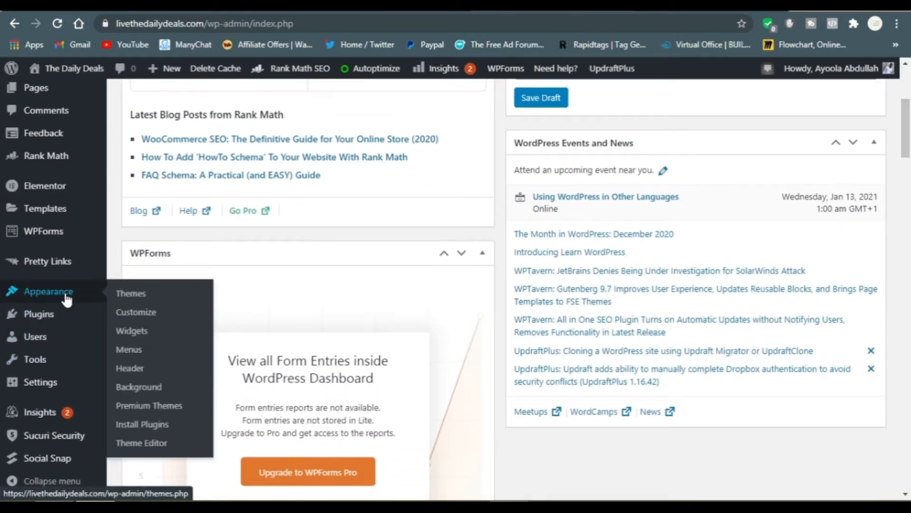
click(139, 297)
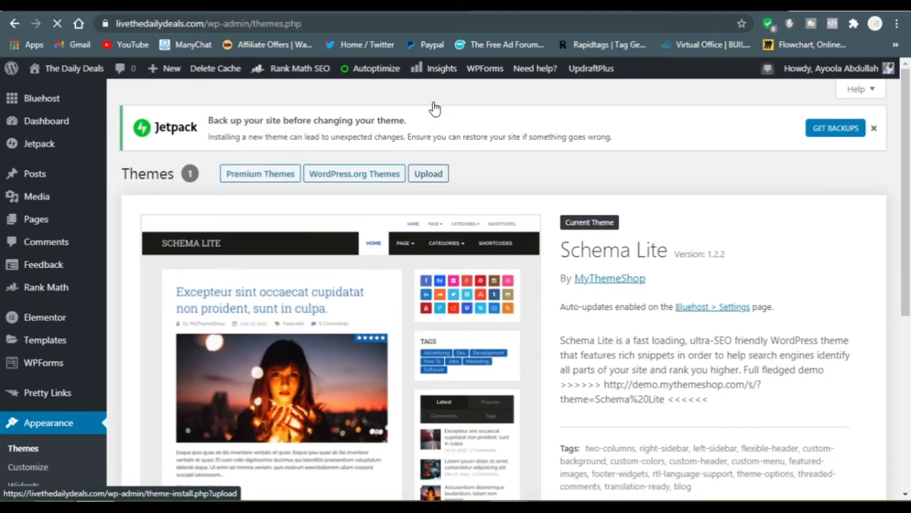
Step: Open the theme upload form, bring up the file chooser for a theme zip, and dismiss it without choosing a file
click(434, 175)
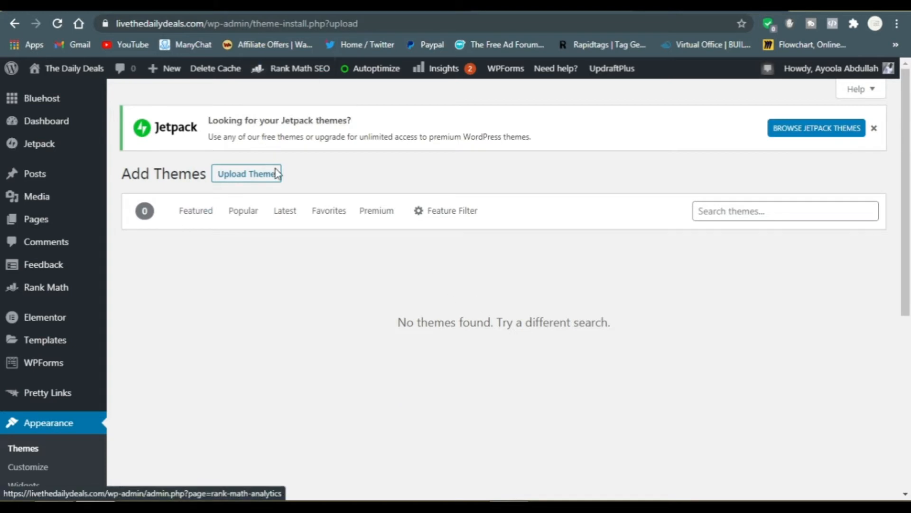
click(260, 176)
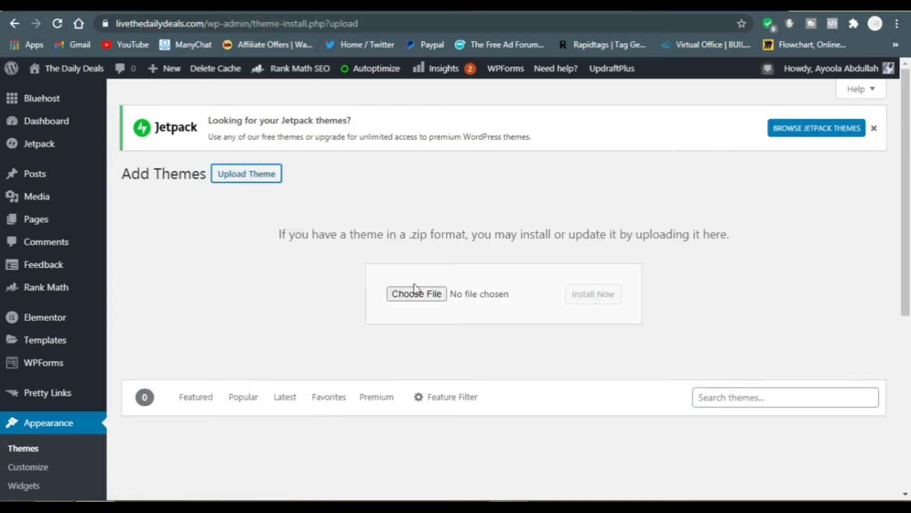
click(420, 297)
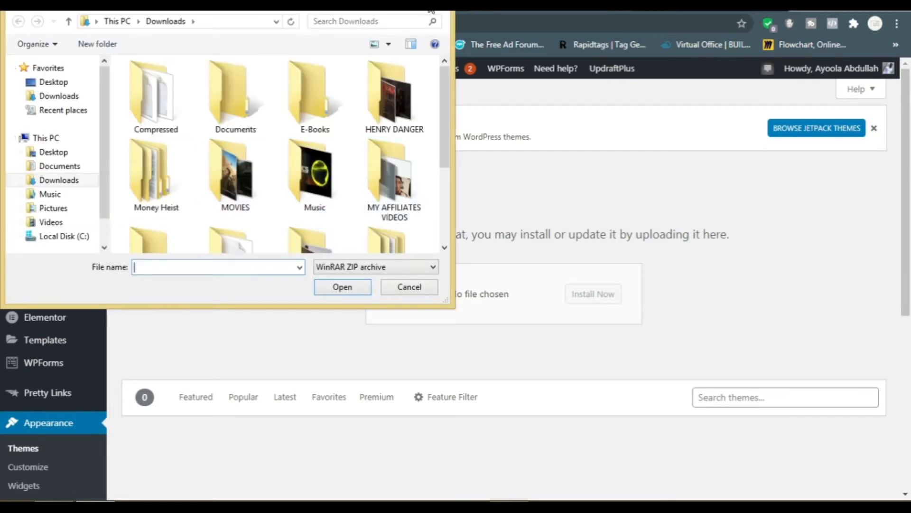
click(409, 287)
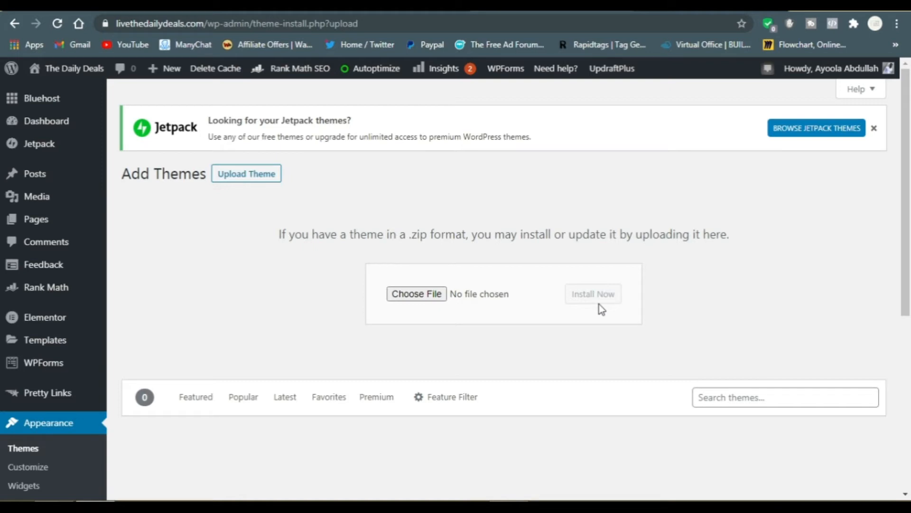
Step: Open the site's list of installed plugins
click(54, 150)
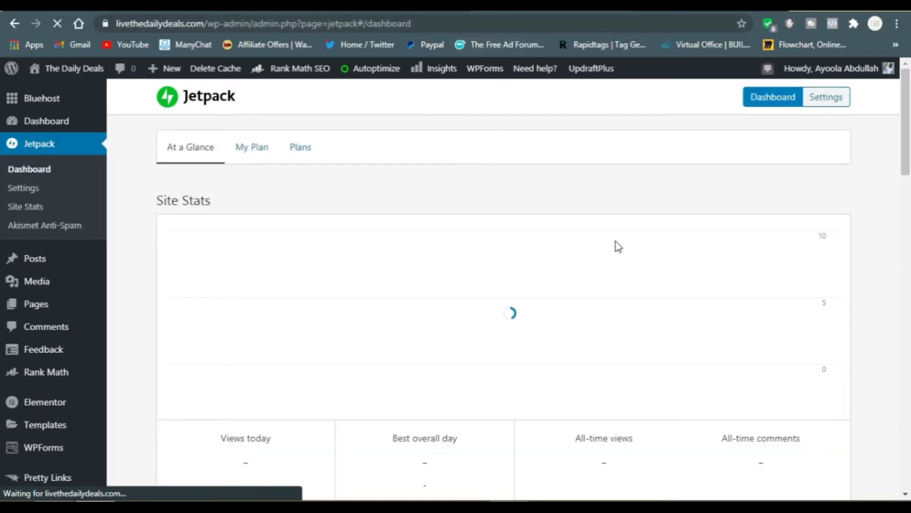
drag(907, 144, 907, 176)
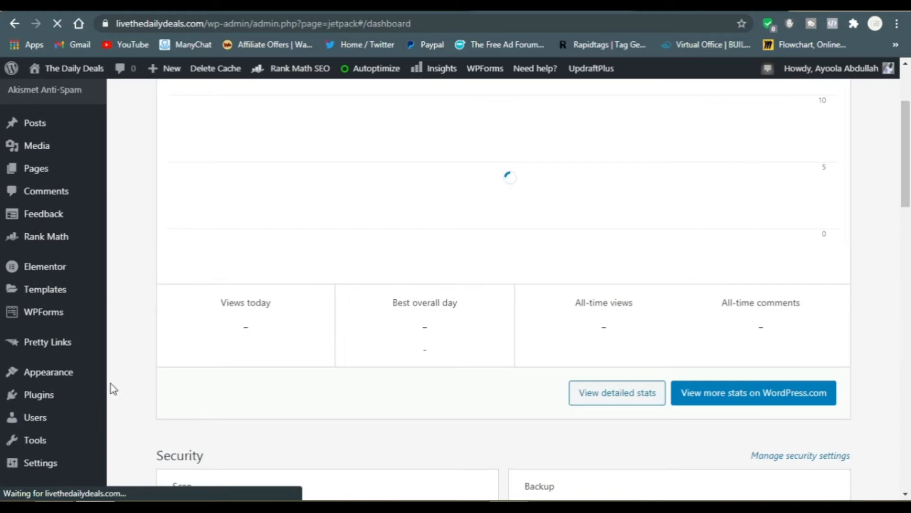
mouse_move(73, 398)
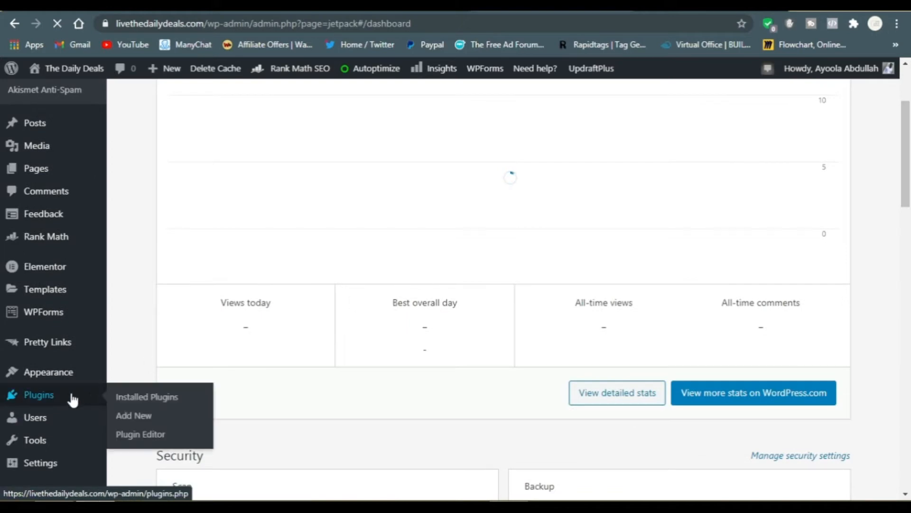
click(169, 398)
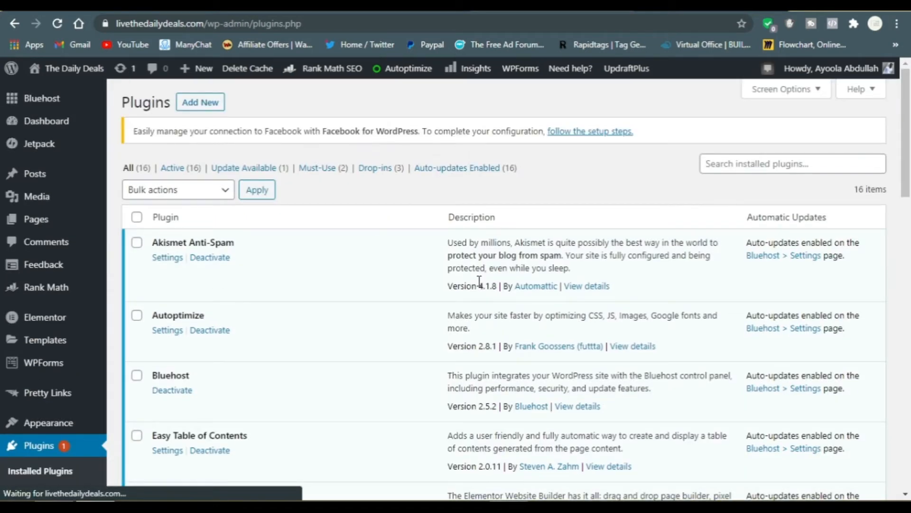
Step: Review the installed plugins and their total count, and return to the admin dashboard home
scroll(871, 160, down, 1)
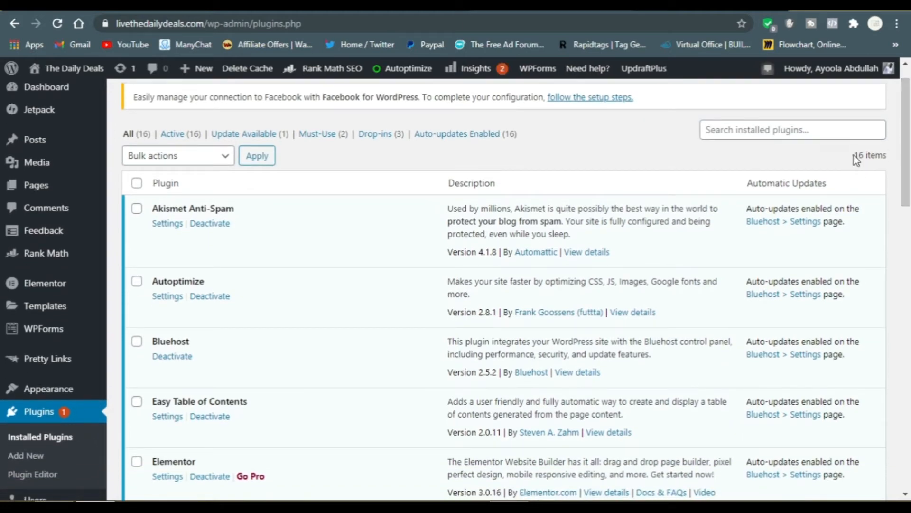
drag(854, 155, 895, 162)
click(848, 166)
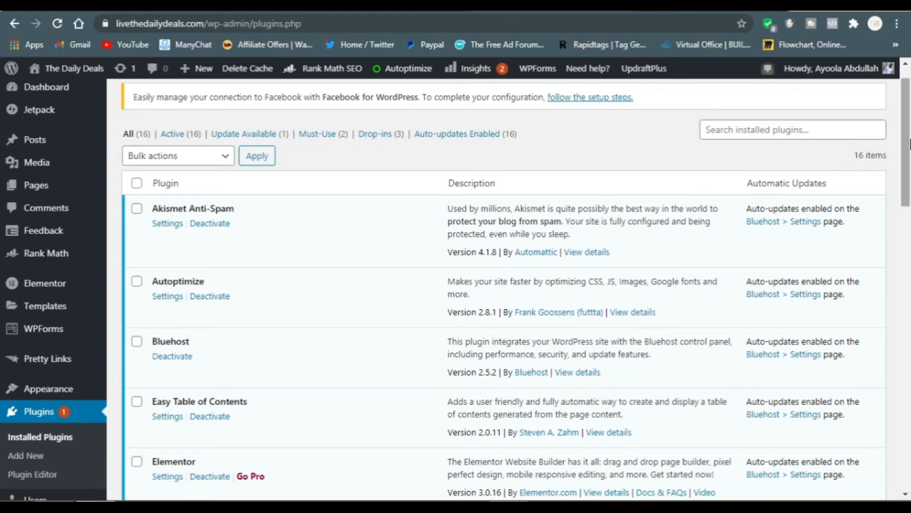
drag(910, 142, 909, 167)
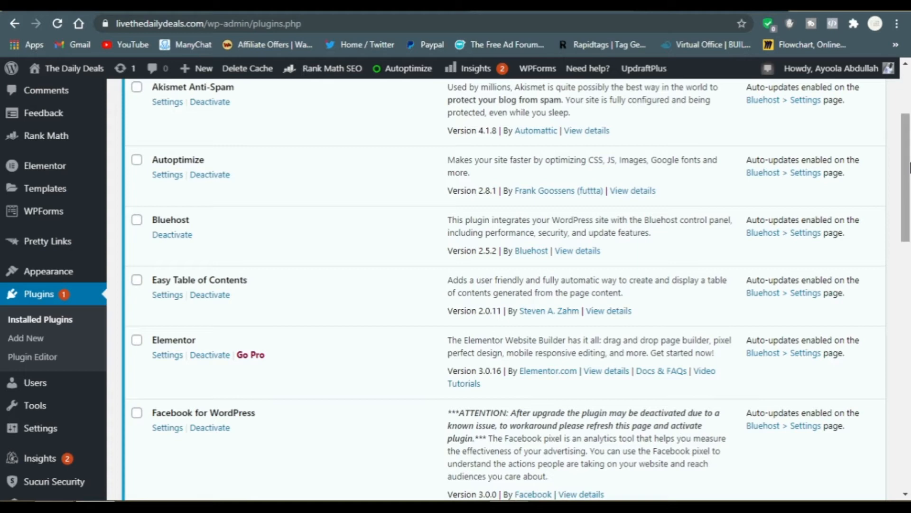
drag(909, 161, 910, 129)
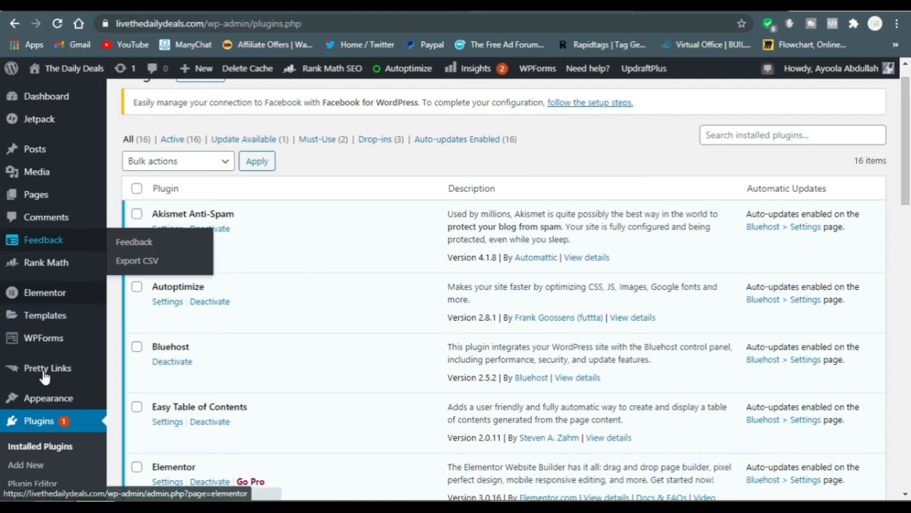
click(54, 111)
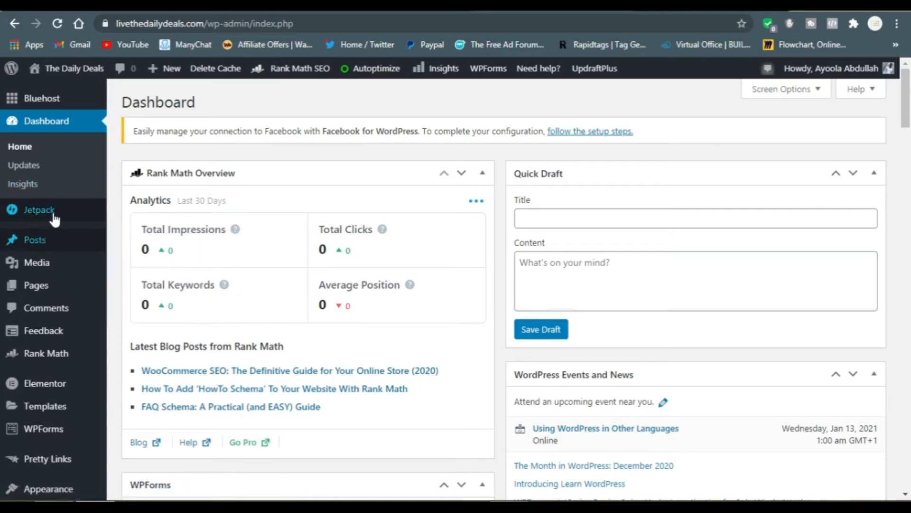
Step: Open the Jetpack dashboard and look over the site stats and security sections
mouse_move(56, 212)
click(153, 218)
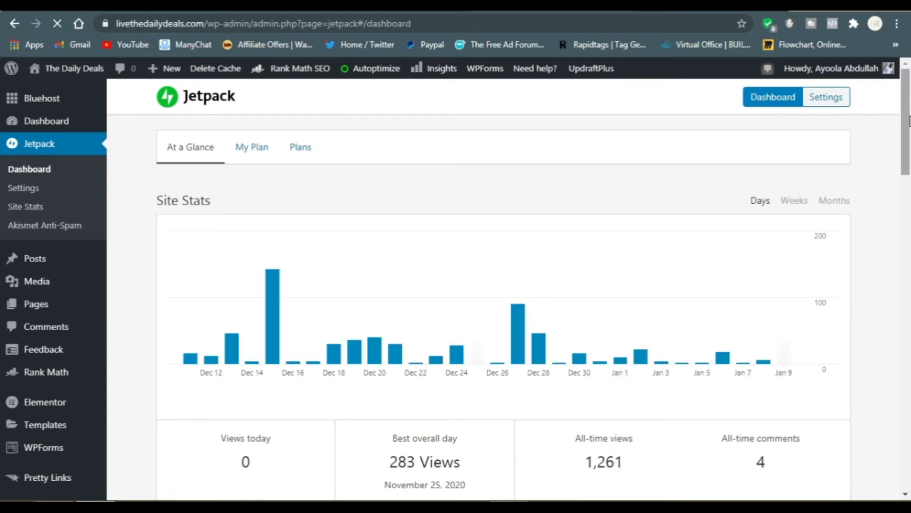
scroll(910, 121, down, 5)
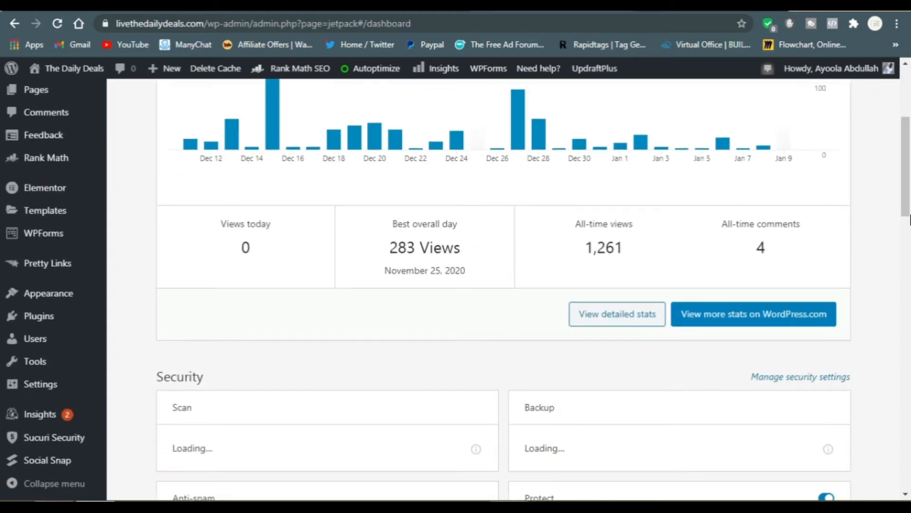
drag(909, 214, 910, 148)
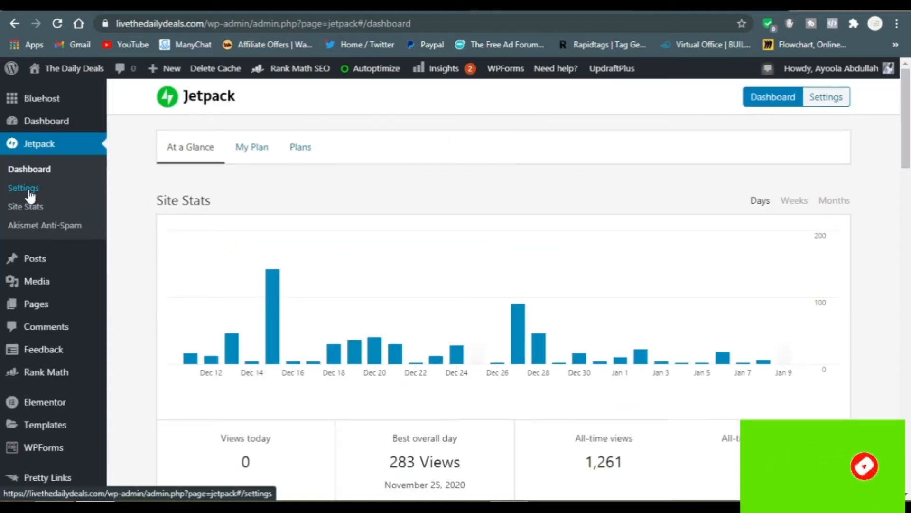
Step: Open the Jetpack settings and review the Security options down to the WordPress.com login section
click(826, 97)
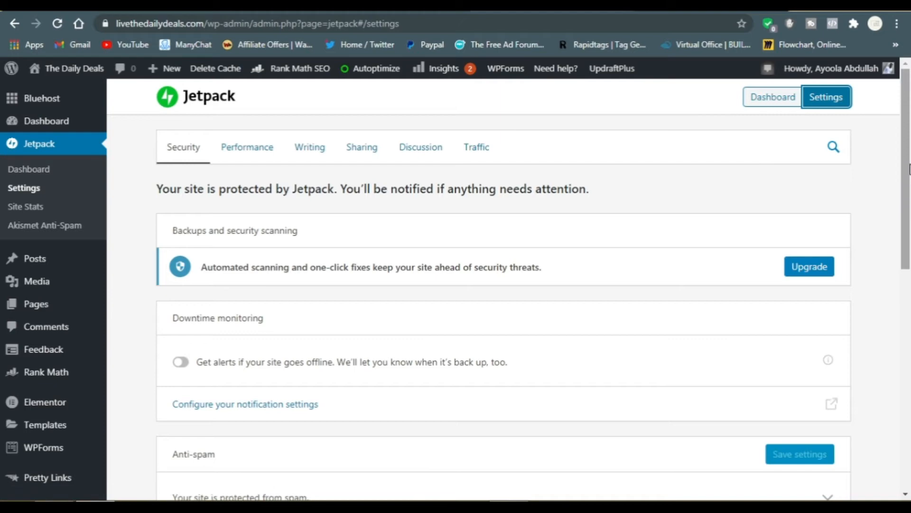
drag(910, 199, 908, 359)
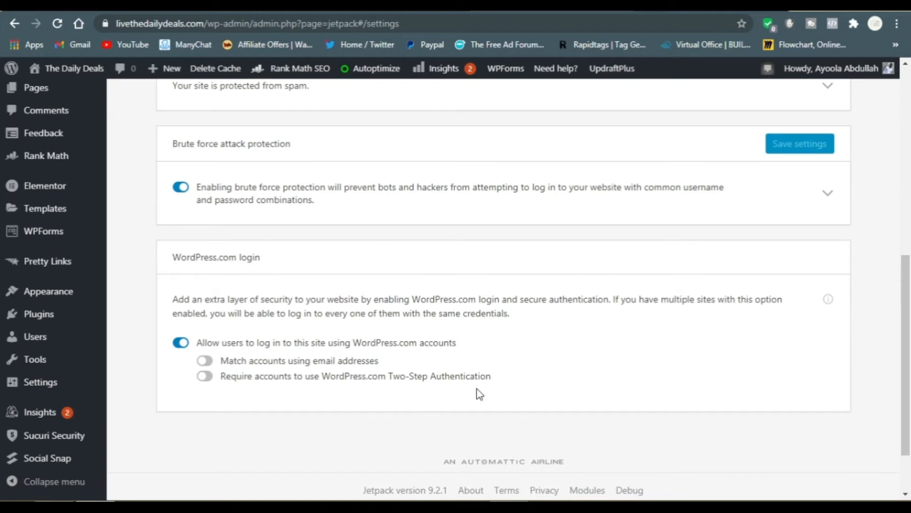
drag(908, 417, 909, 236)
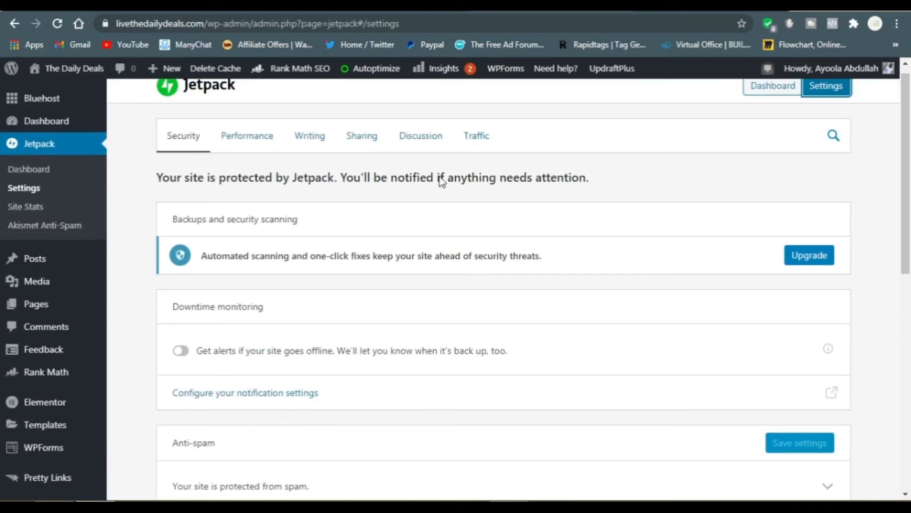
Step: Show Jetpack's Performance settings and review the site accelerator and lazy-loading options
click(242, 150)
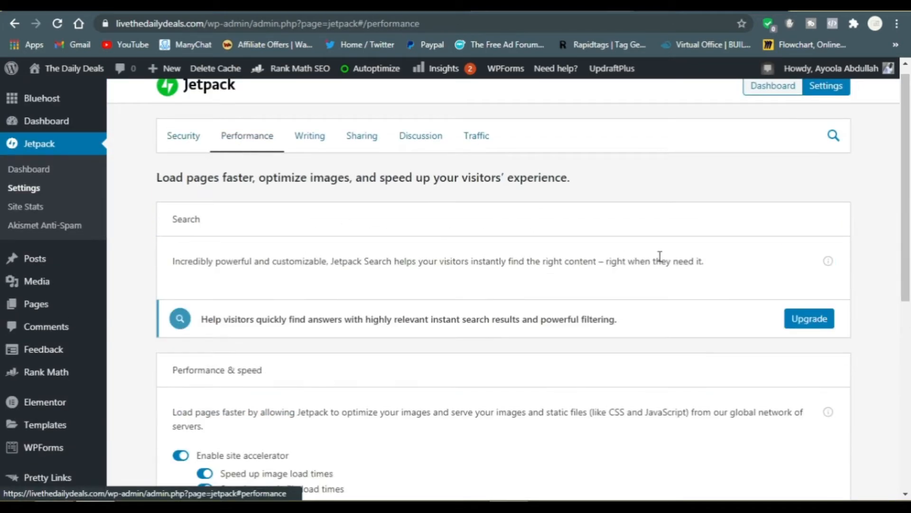
drag(908, 193, 910, 290)
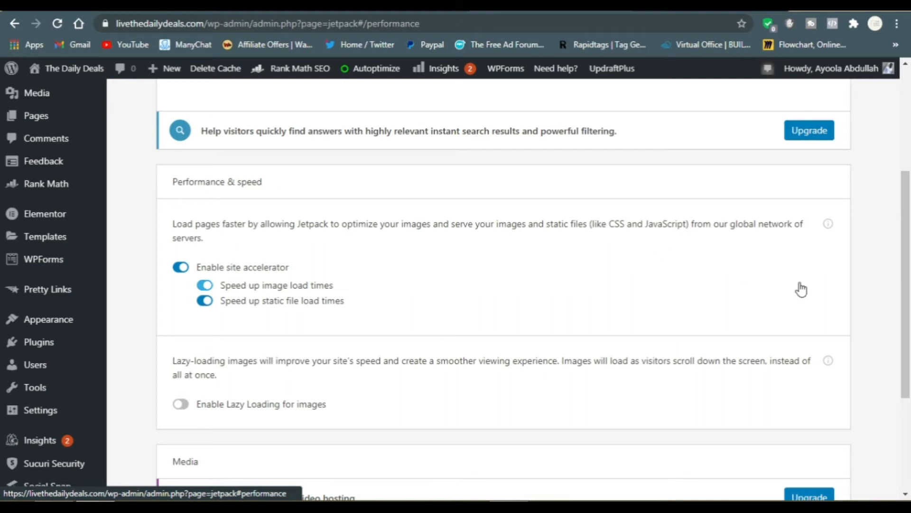
drag(909, 250, 910, 283)
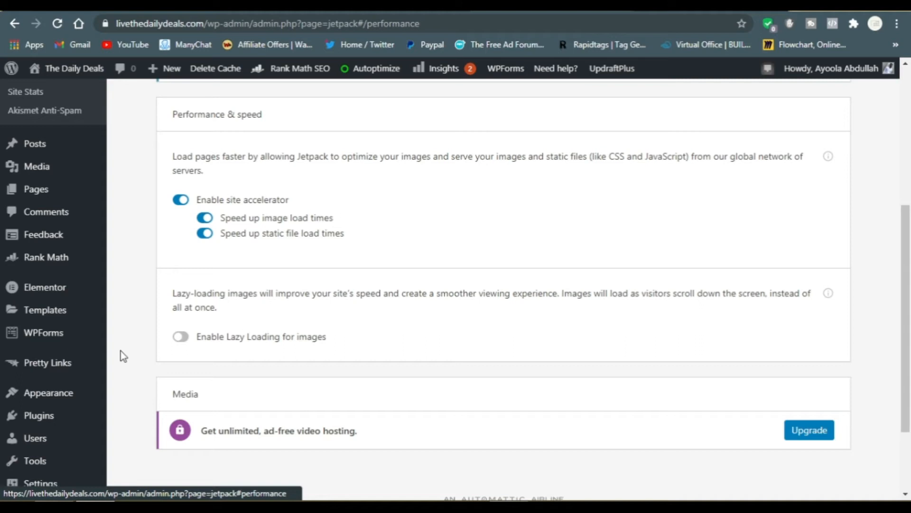
Step: Open the Add Plugins page and search the plugin directory for smush
mouse_move(58, 433)
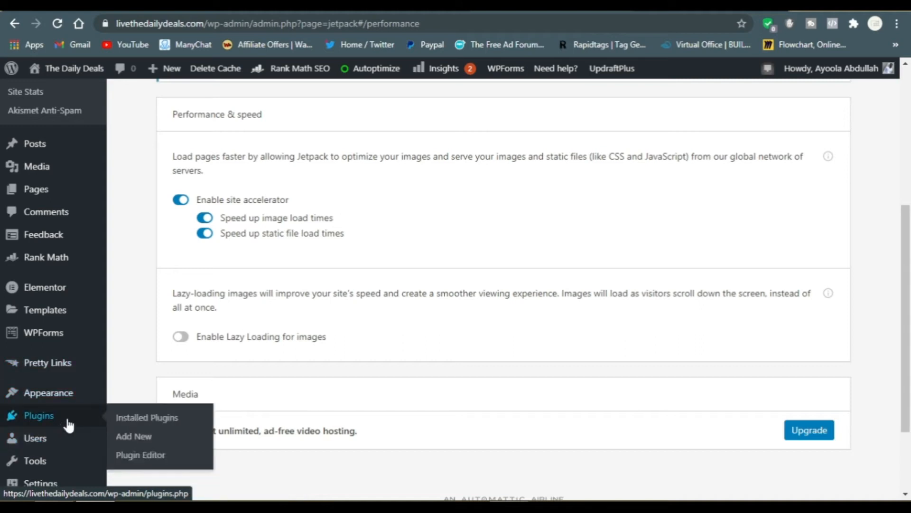
click(133, 420)
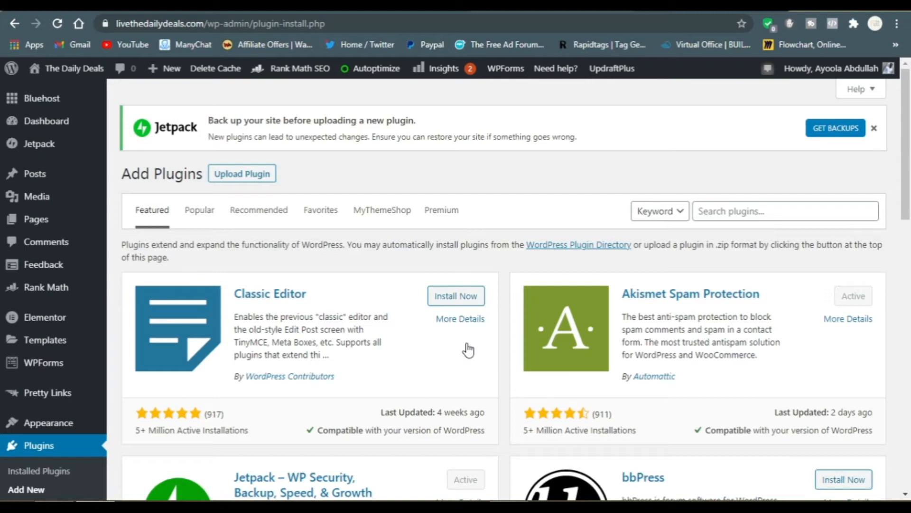
click(753, 213)
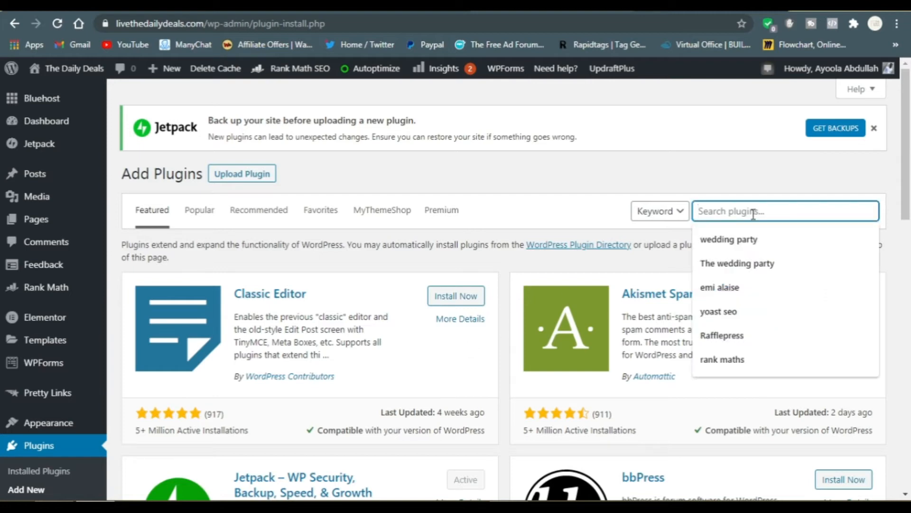
text(smush)
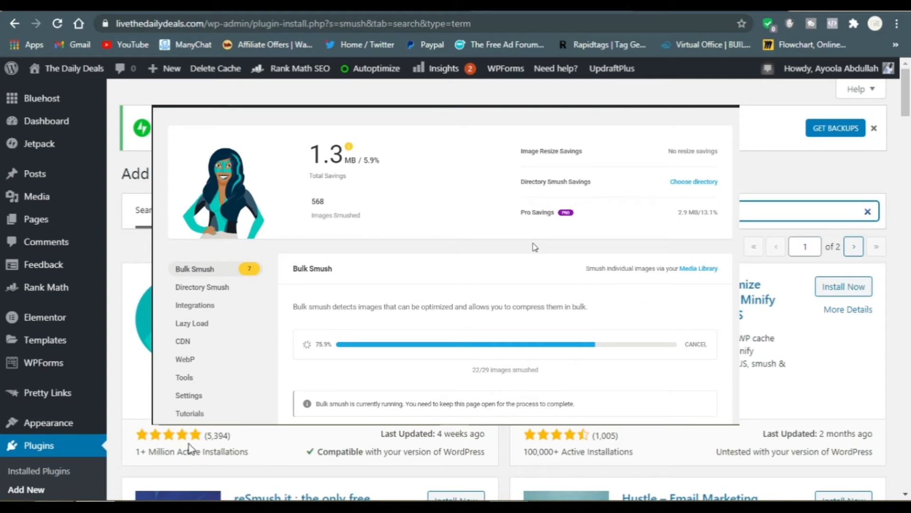
Step: Highlight the rating and active installations on the Smush plugin card, and return to the installed plugins list
drag(146, 450, 250, 454)
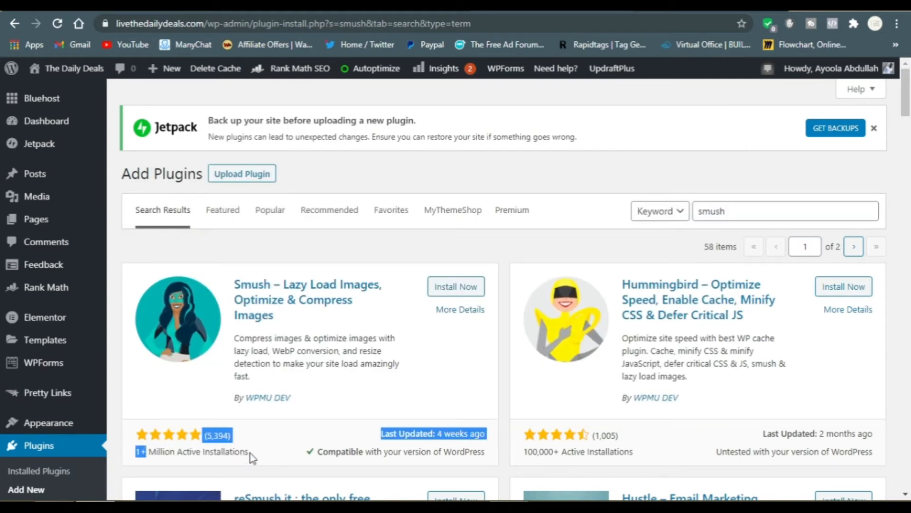
click(269, 453)
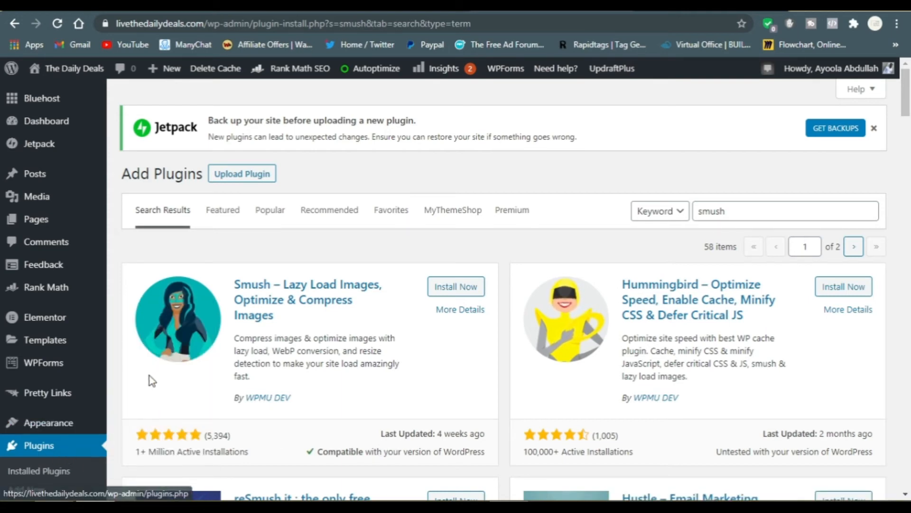
click(54, 478)
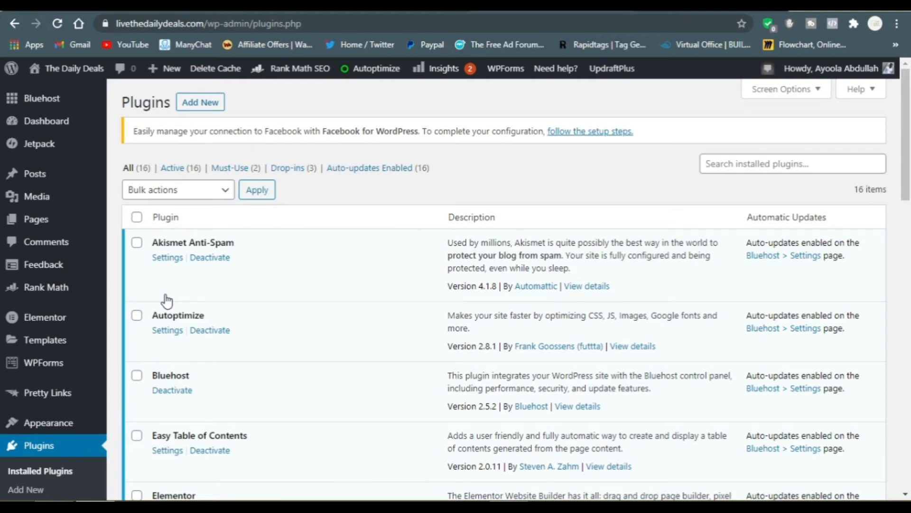
Step: Open seositecheckup.com in a new browser tab and point out its address
click(780, 4)
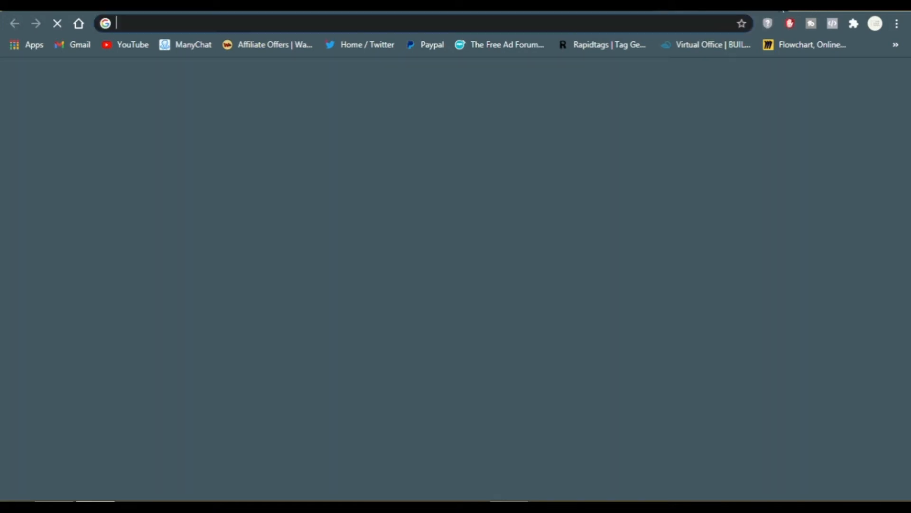
text(seos)
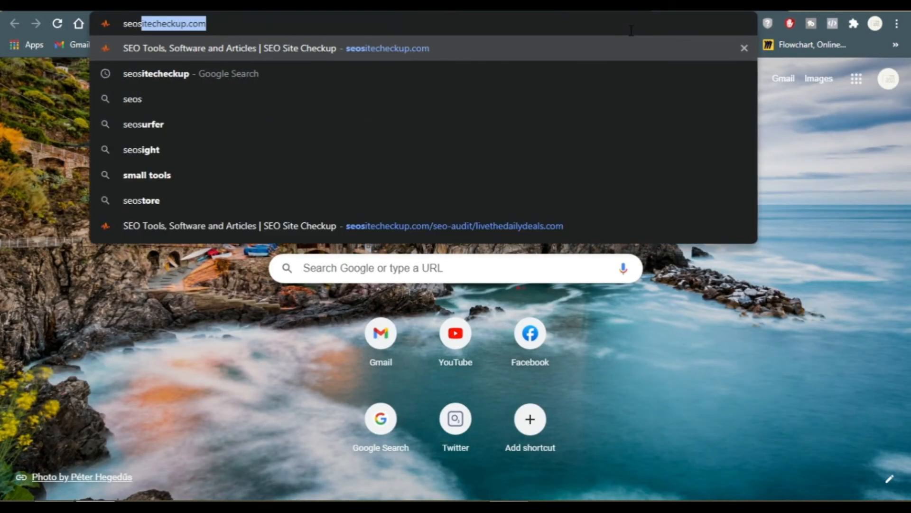
key(Return)
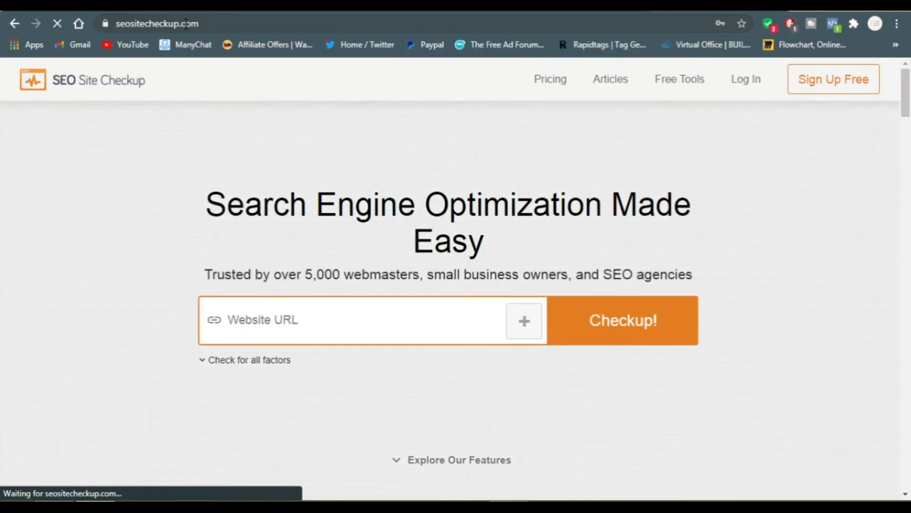
click(186, 24)
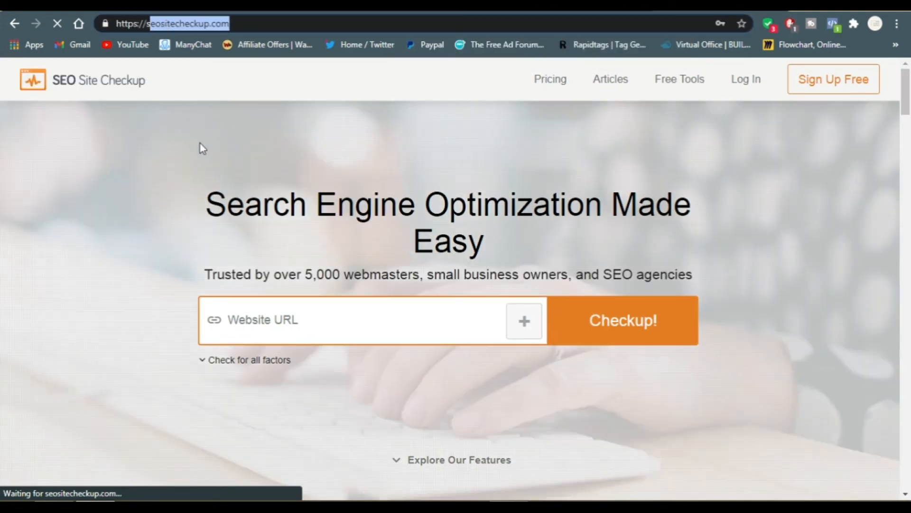
Step: Run an SEO checkup on the website livethedailydeals.com
click(333, 283)
click(355, 329)
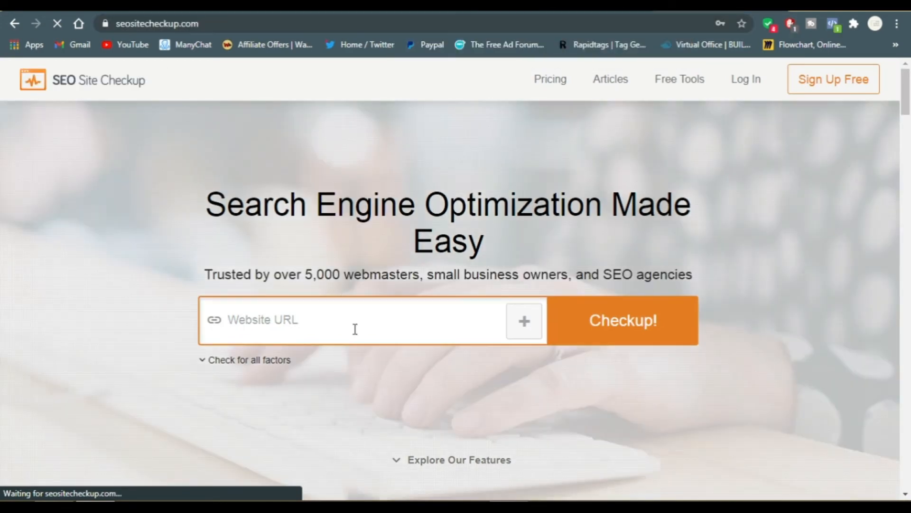
text(l)
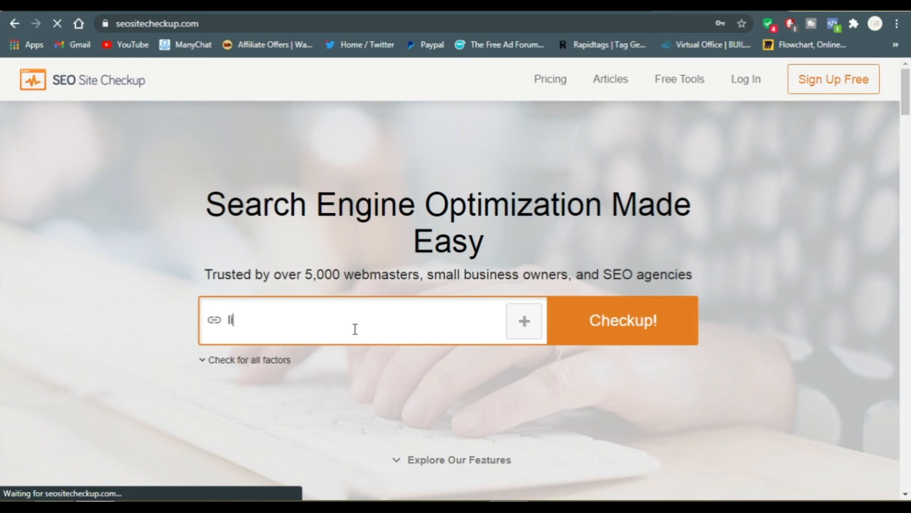
text(ivethe)
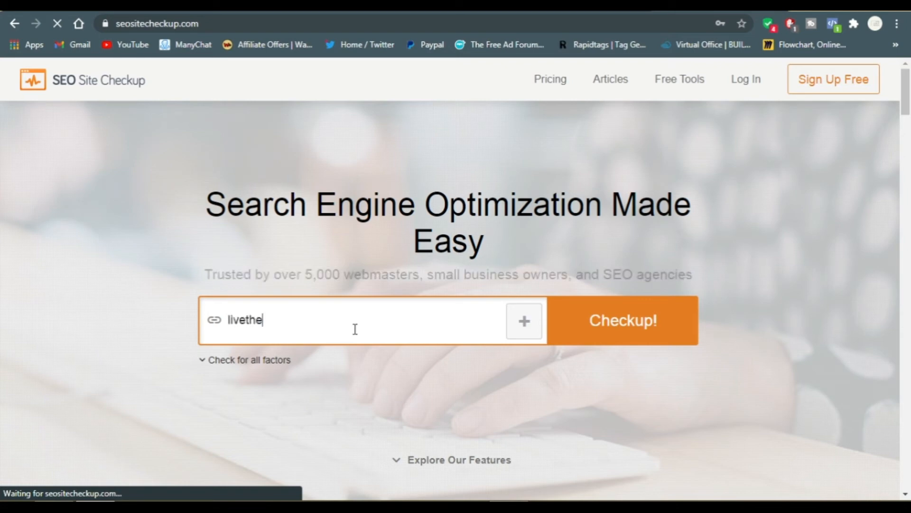
text(dailydeals.com)
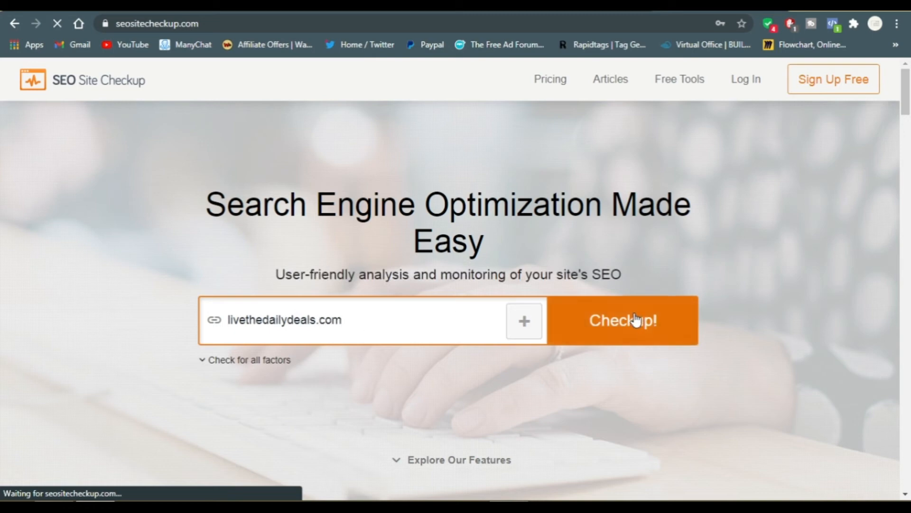
click(616, 339)
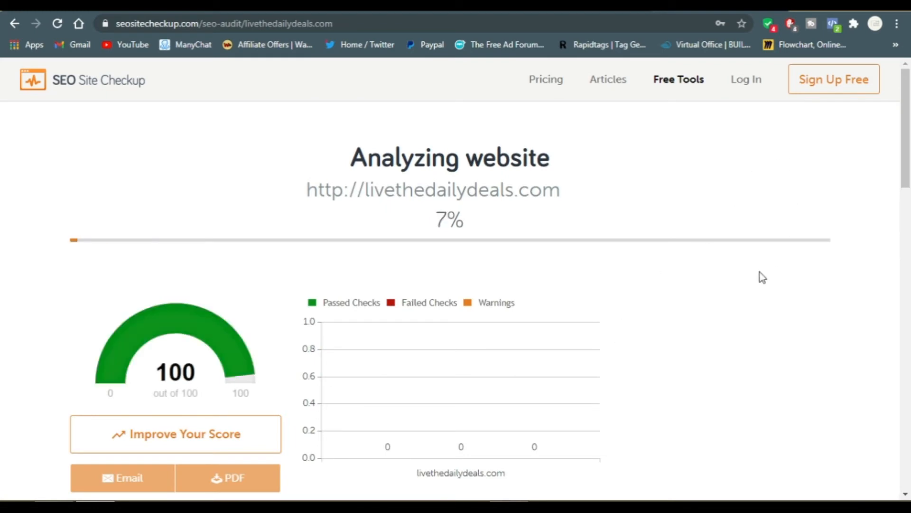
Step: Review the audit report's speed optimizations down to the Page Objects Test and highlight its total objects figure
drag(910, 141, 910, 287)
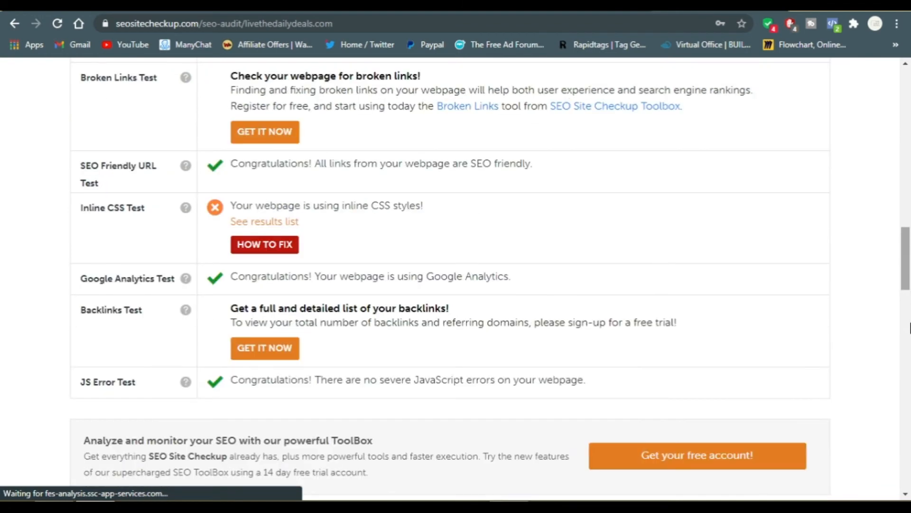
scroll(910, 328, down, 8)
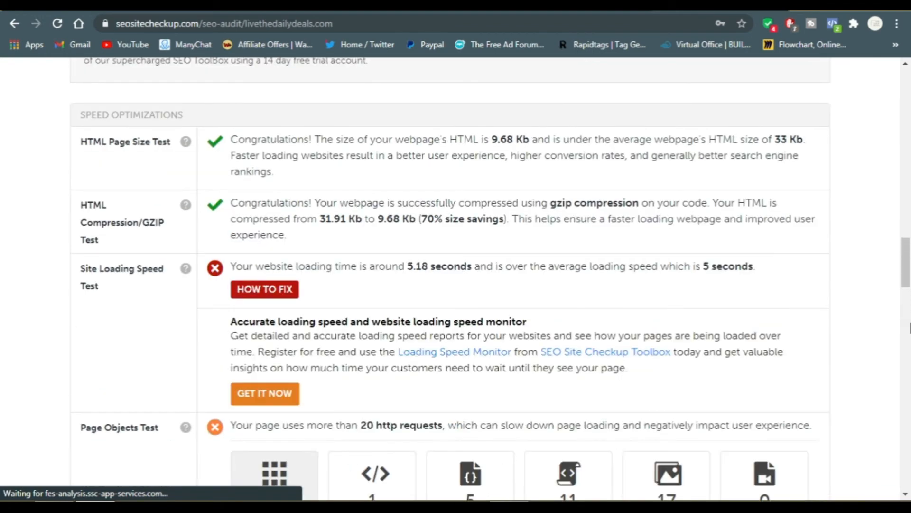
scroll(907, 281, down, 2)
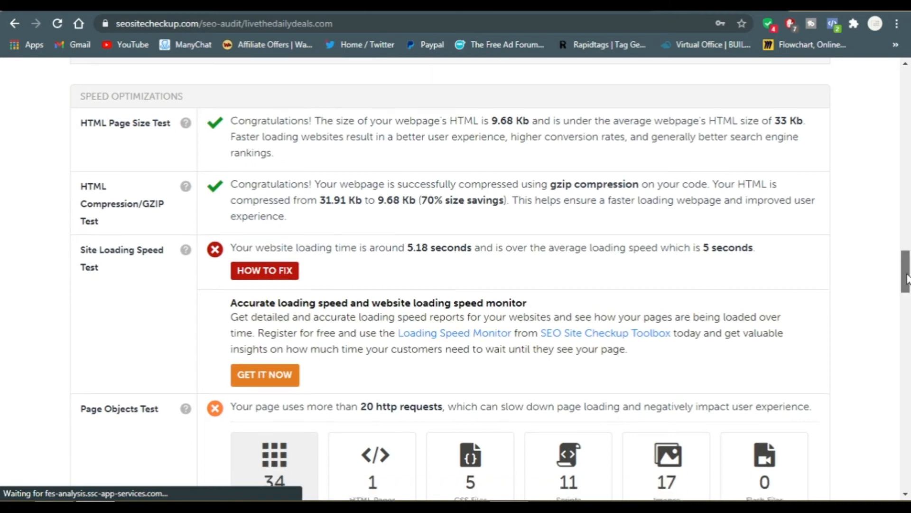
drag(907, 281, 908, 302)
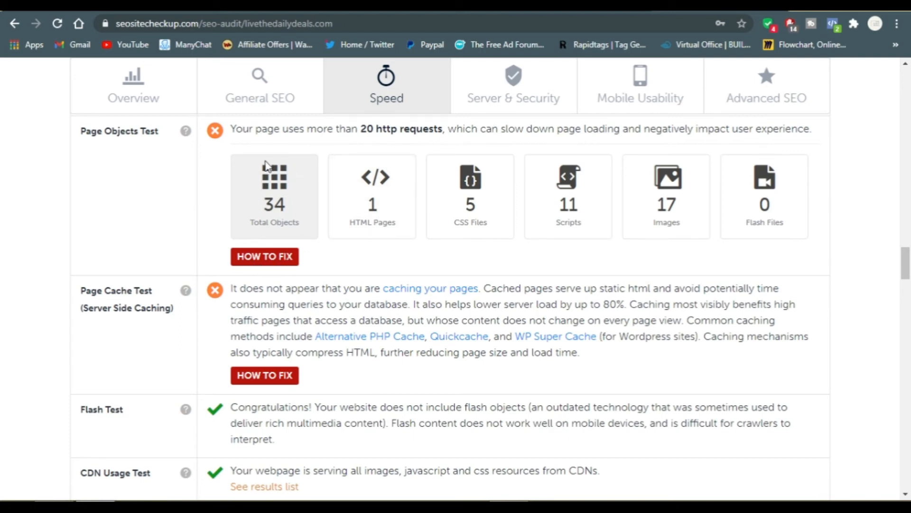
triple_click(256, 209)
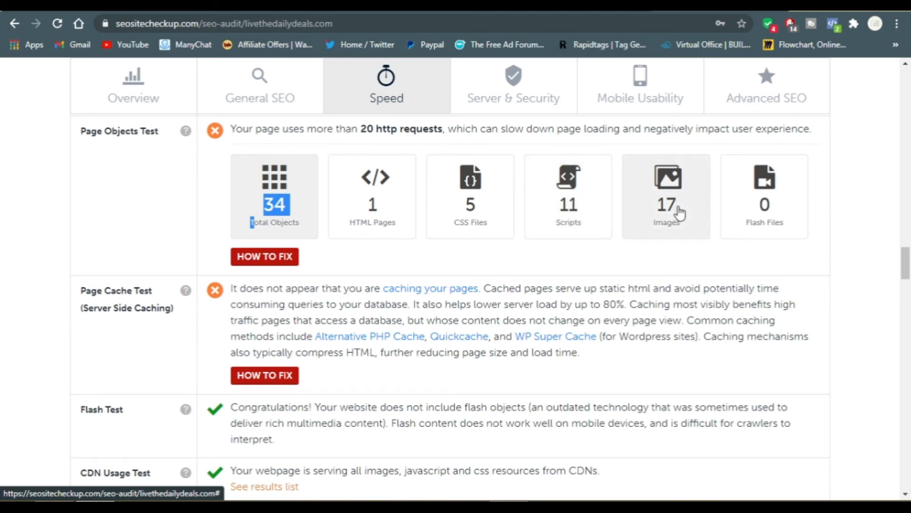
click(668, 263)
Step: Review the remaining speed tests, highlight the site loading time, and recheck the page cache results
drag(906, 269, 909, 304)
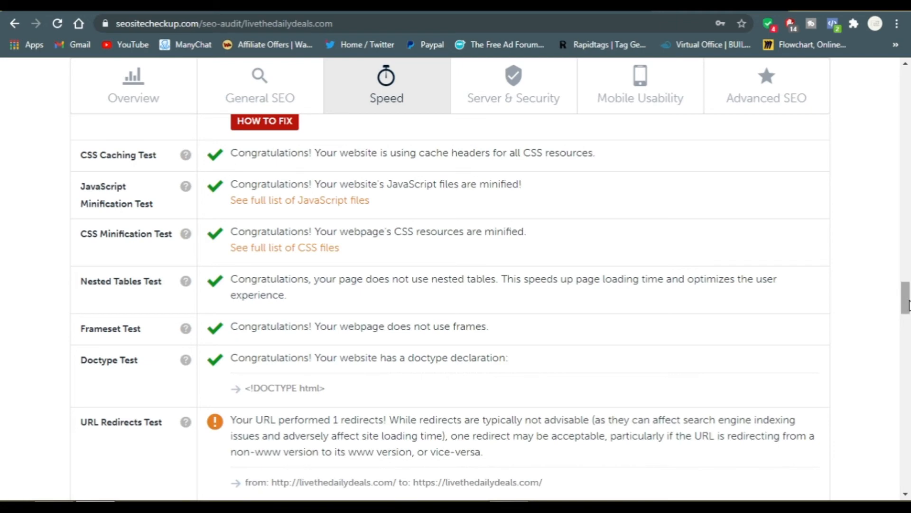
drag(907, 305, 908, 251)
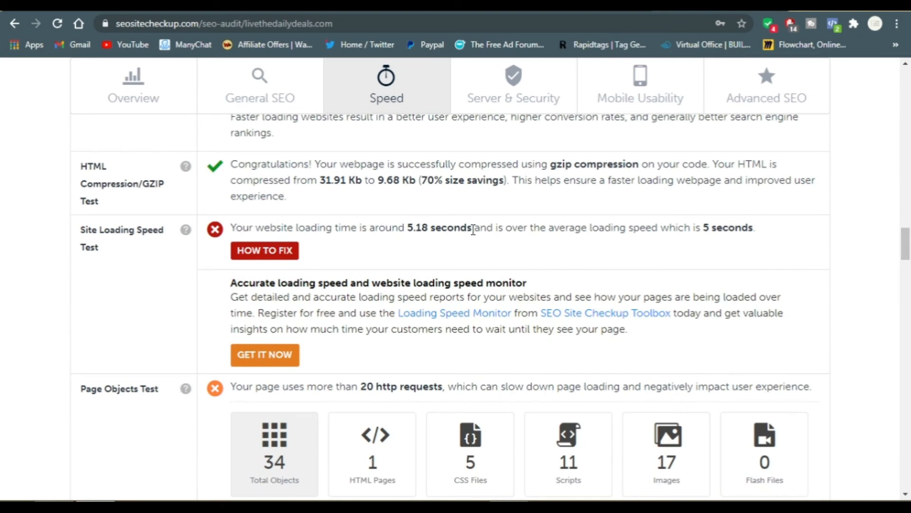
drag(475, 230, 406, 235)
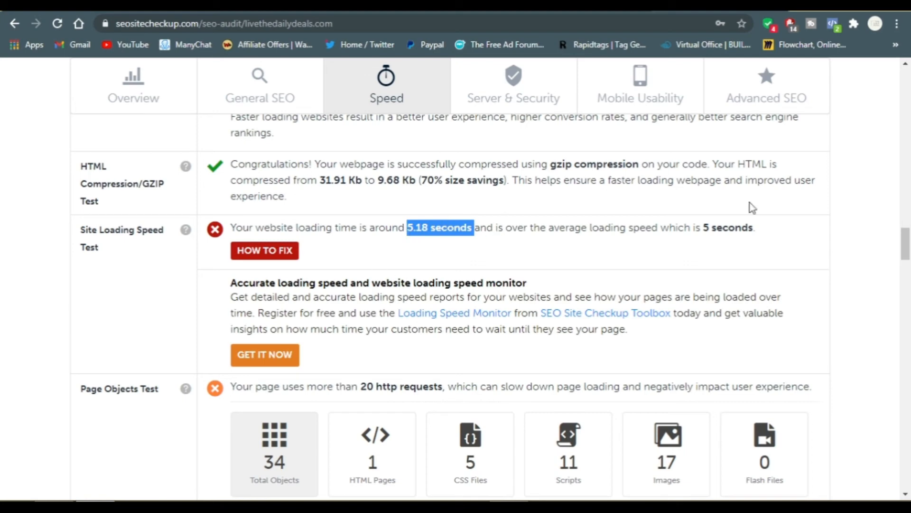
drag(906, 254, 906, 283)
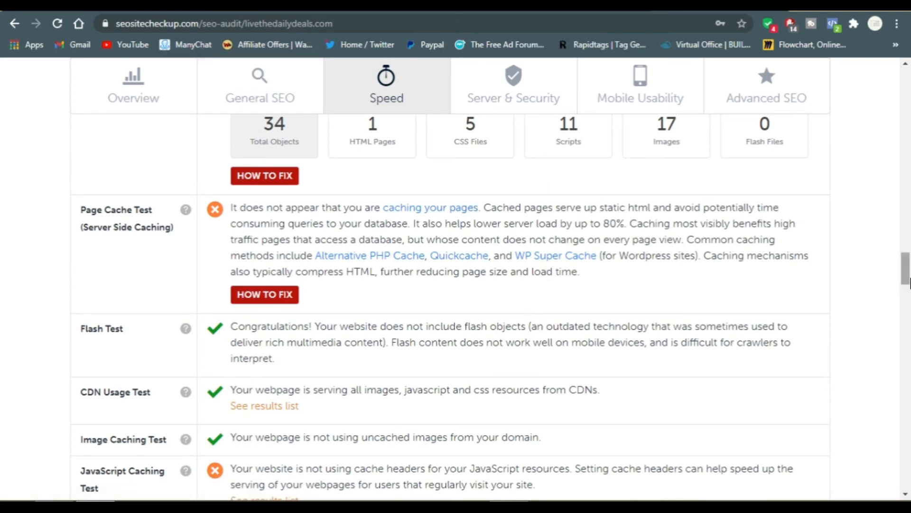
drag(906, 280, 908, 261)
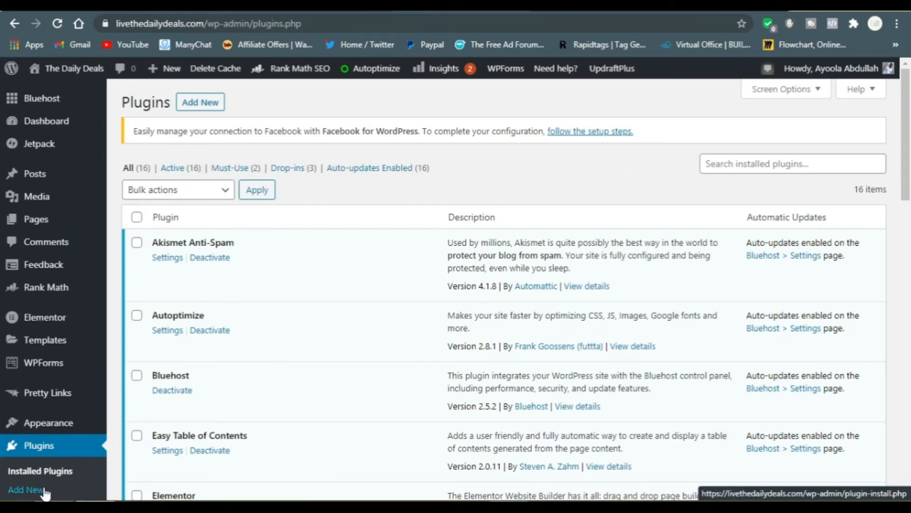
Step: Search the plugin directory for autoptimize to add a new plugin
click(24, 489)
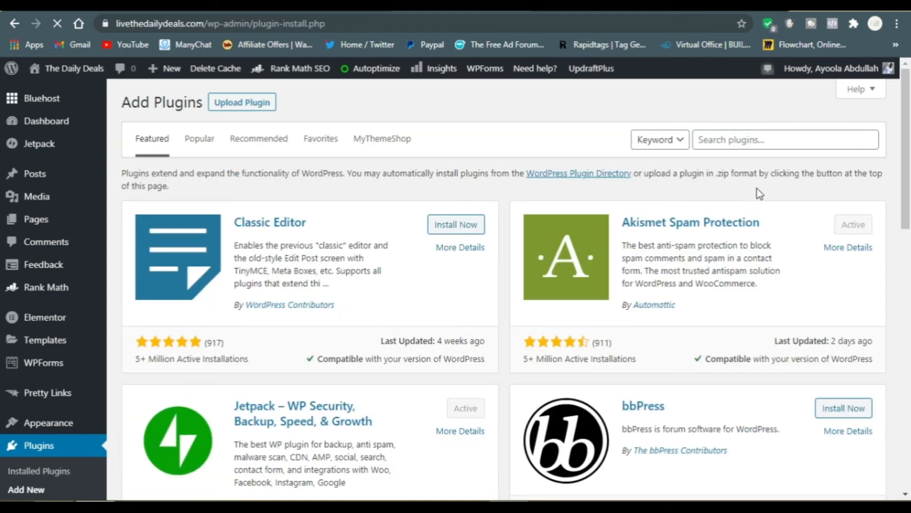
click(741, 142)
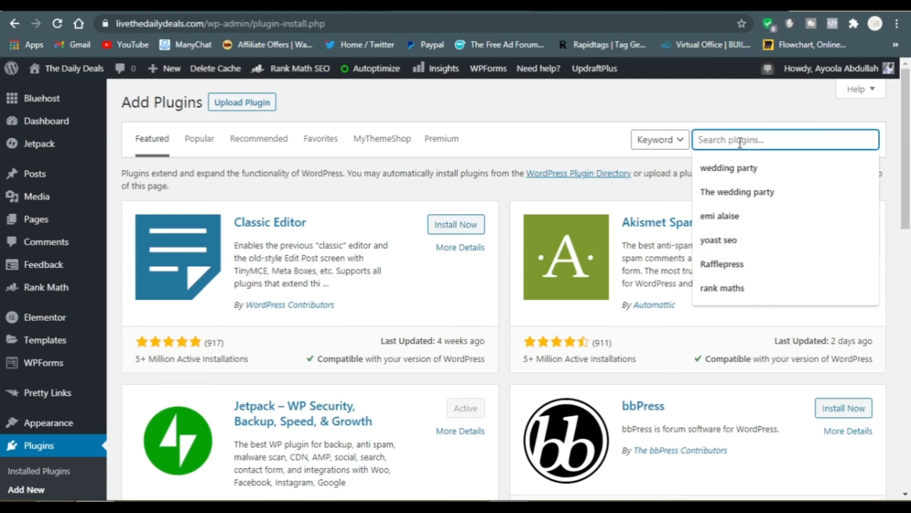
text(autop)
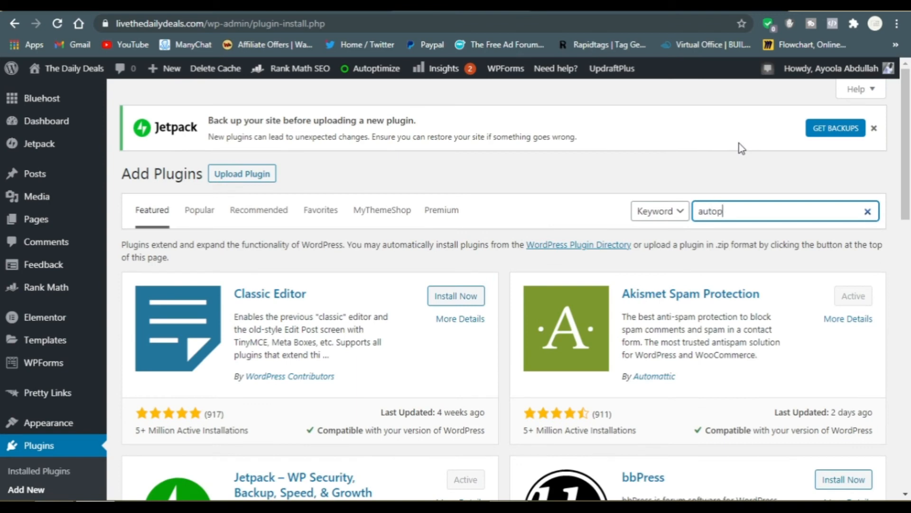
text(timize)
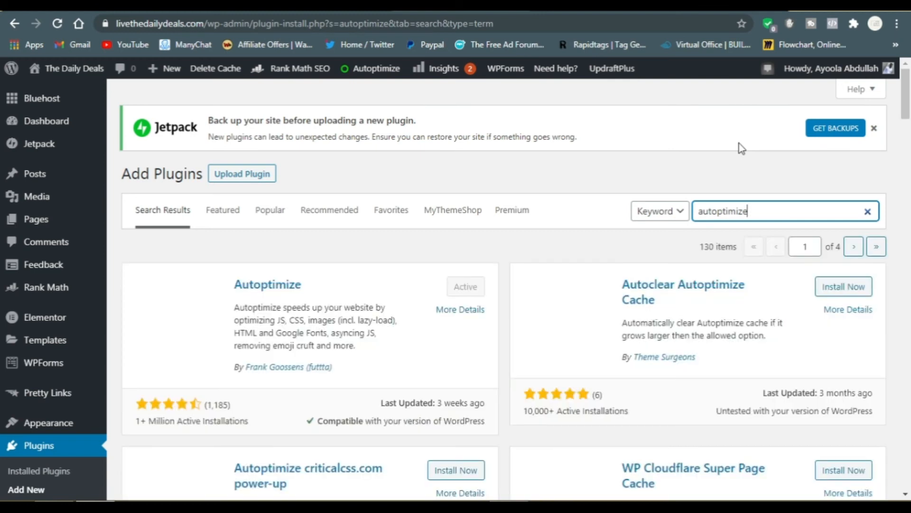
Step: Review the Autoptimize plugin's description and ratings in its details window, and return to the search results
click(460, 313)
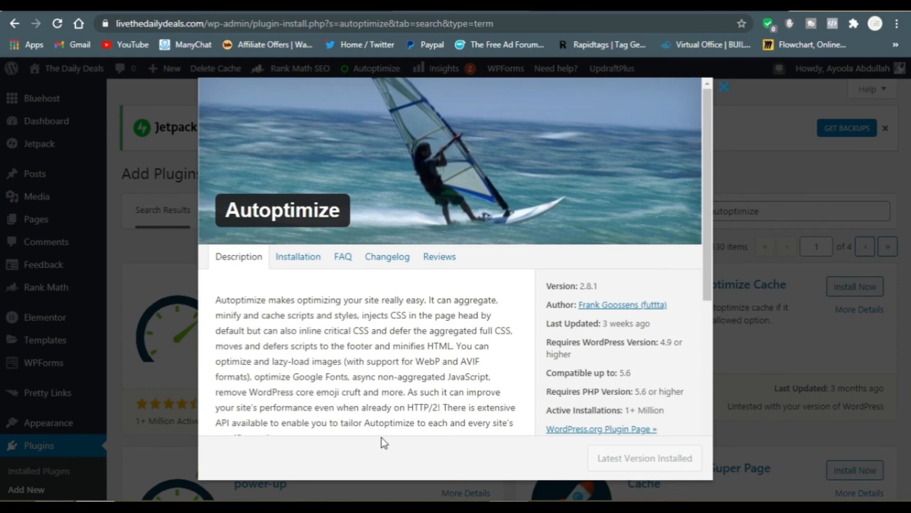
drag(707, 244, 708, 354)
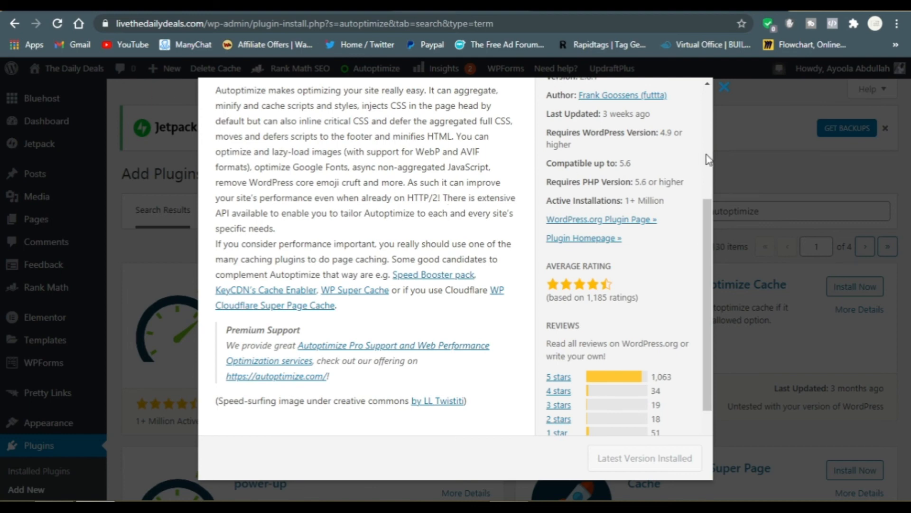
click(725, 88)
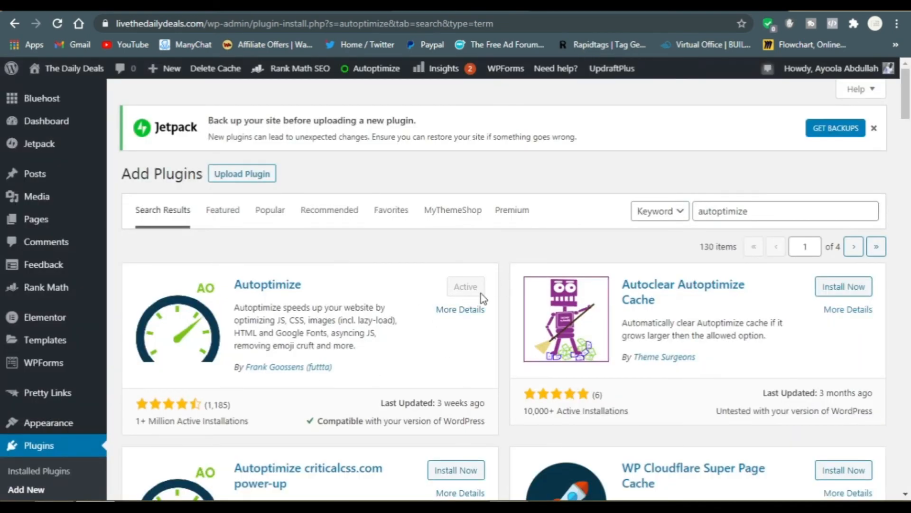
drag(480, 293, 433, 376)
click(434, 376)
Step: Open the Autoptimize settings from the installed plugins list and review the JavaScript, CSS, HTML, CDN and Misc options
scroll(906, 109, down, 2)
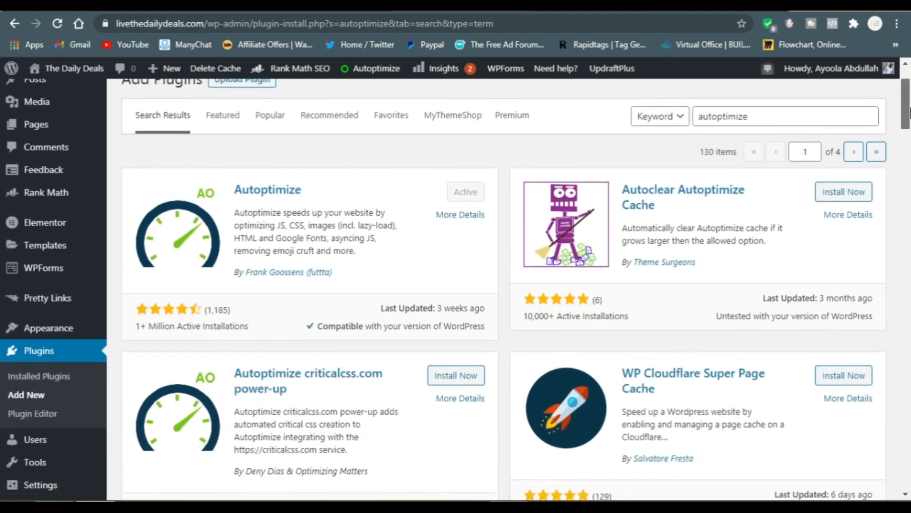
click(49, 370)
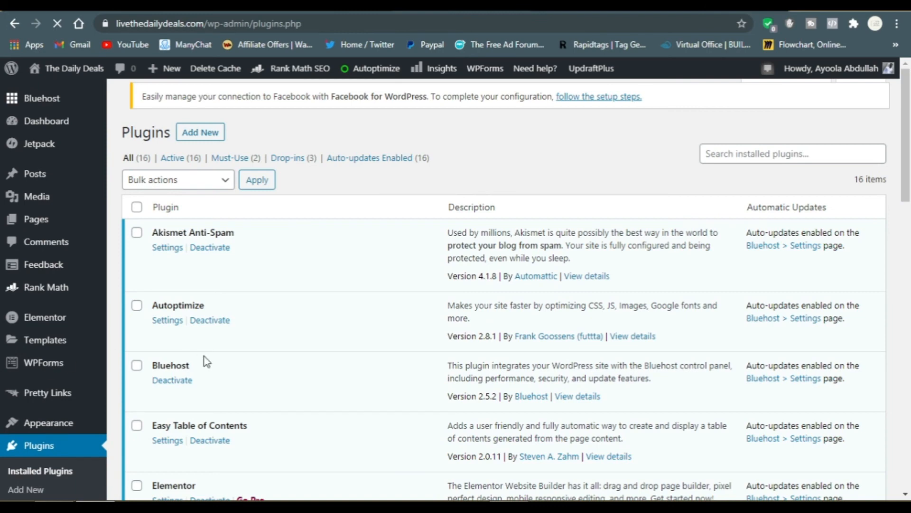
click(171, 333)
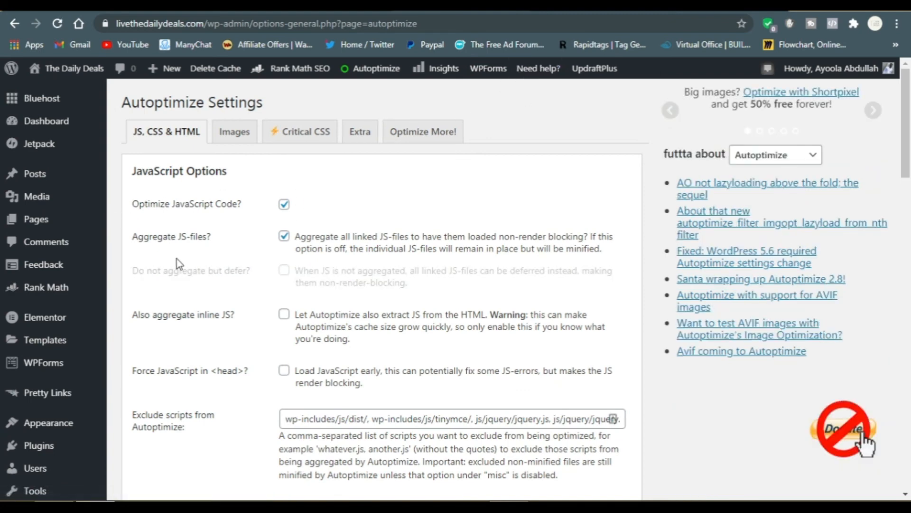
scroll(217, 181, down, 10)
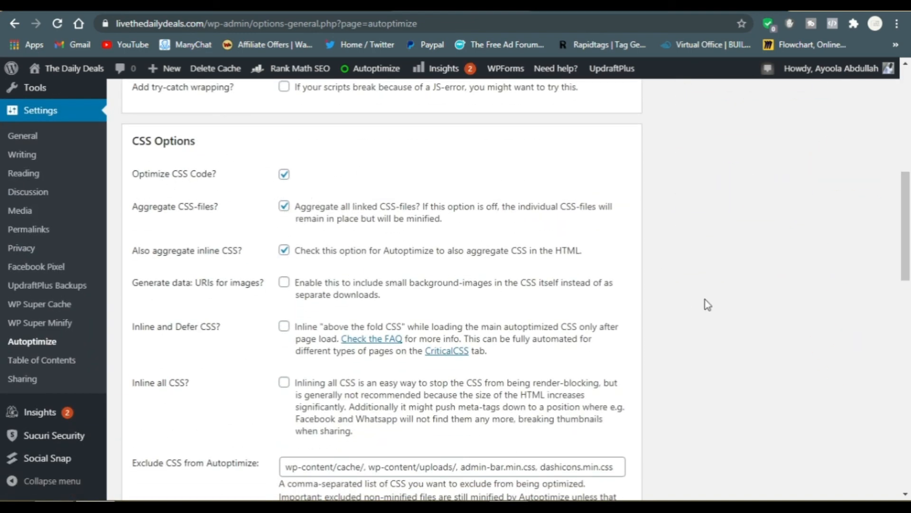
scroll(906, 237, down, 2)
scroll(907, 237, down, 7)
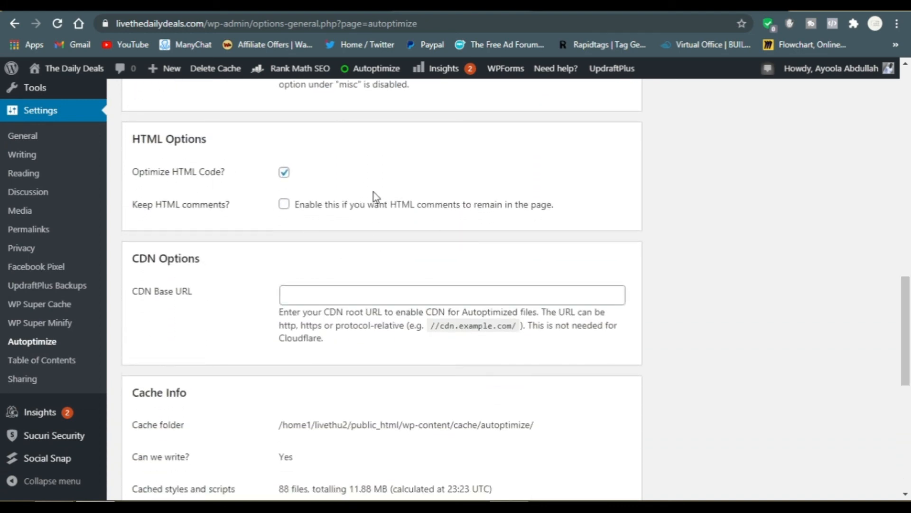
drag(910, 361, 910, 453)
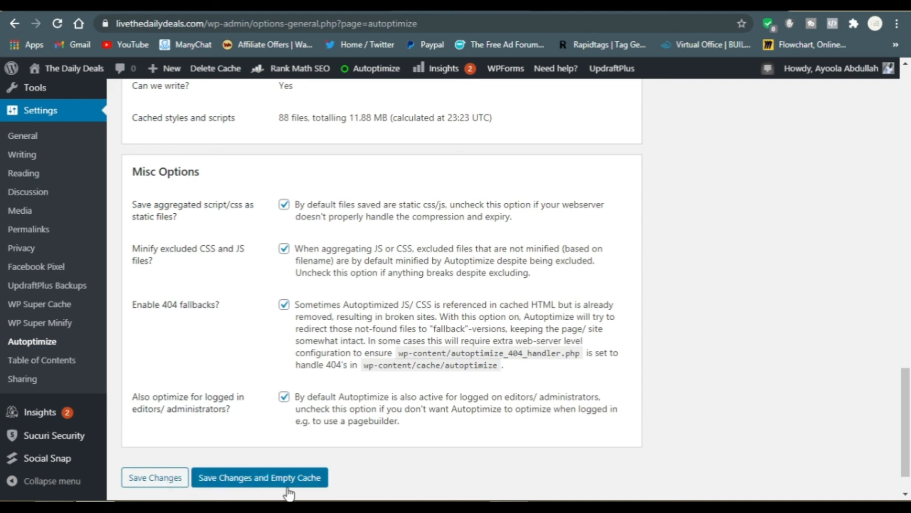
Step: Delete the Autoptimize cache
mouse_move(373, 76)
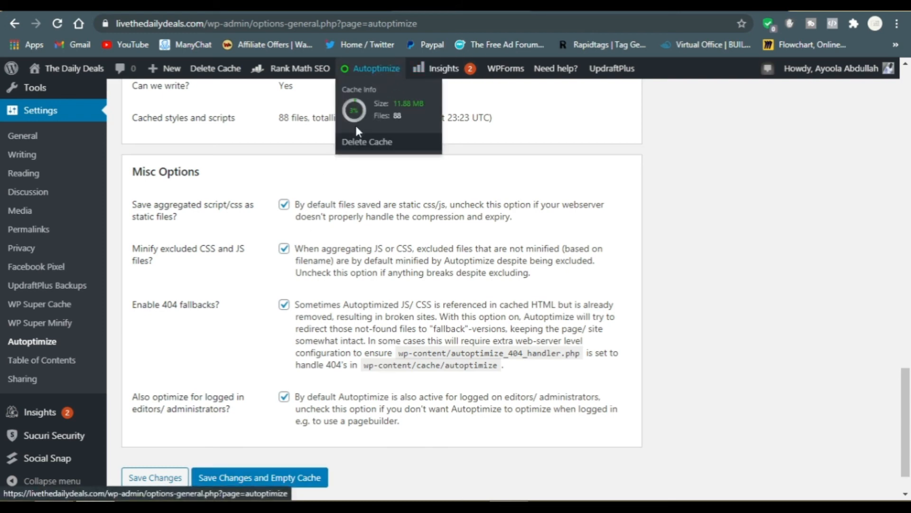
click(405, 142)
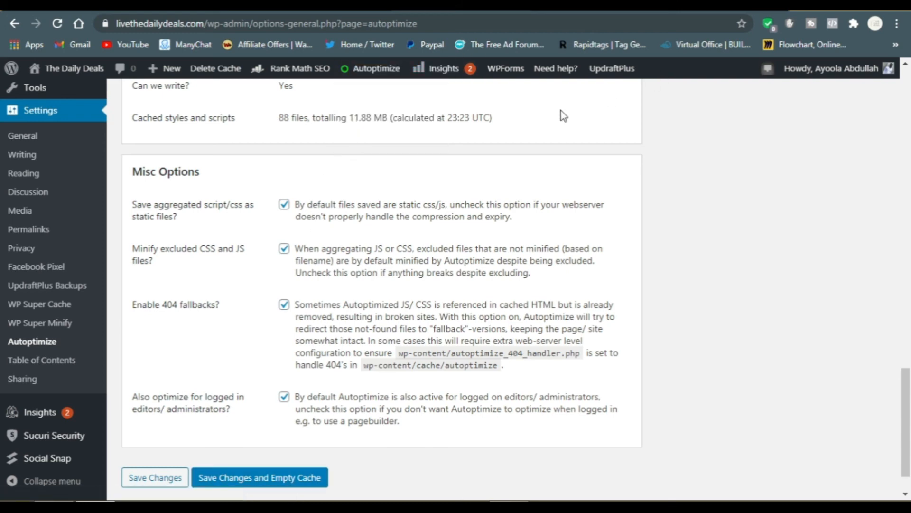
Step: Recheck the Page Objects and Page Cache tests in the SEO audit report, and return to the Autoptimize settings
click(560, 6)
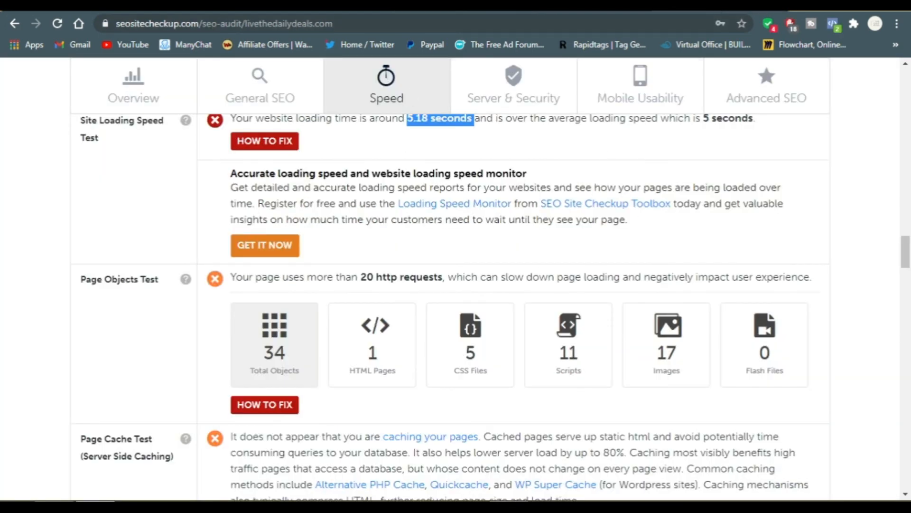
click(645, 6)
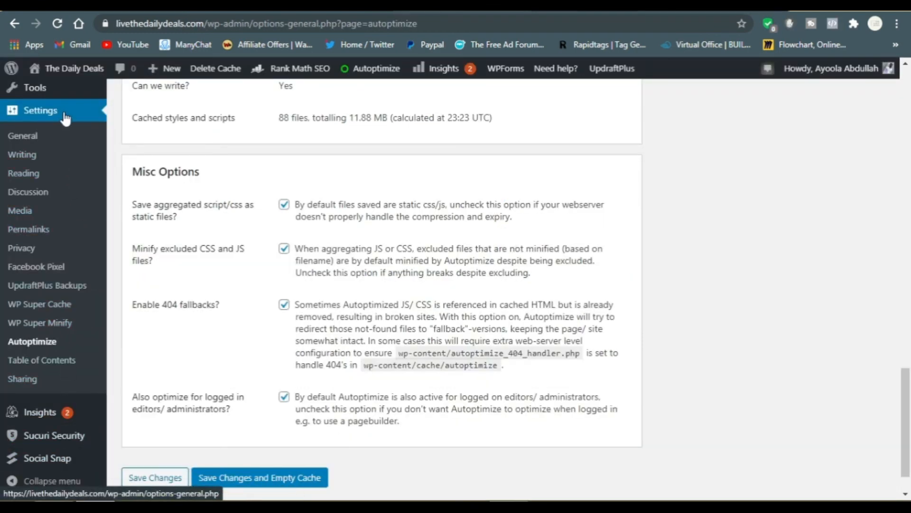
drag(908, 387, 908, 335)
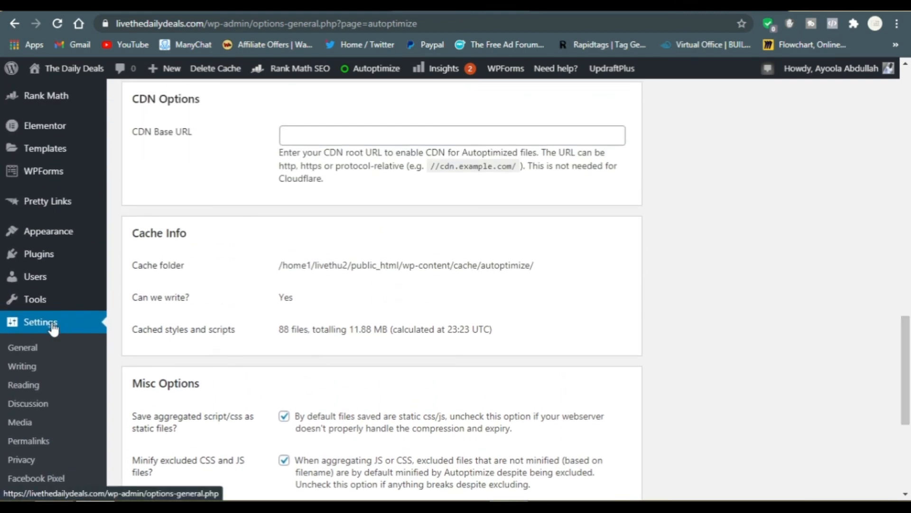